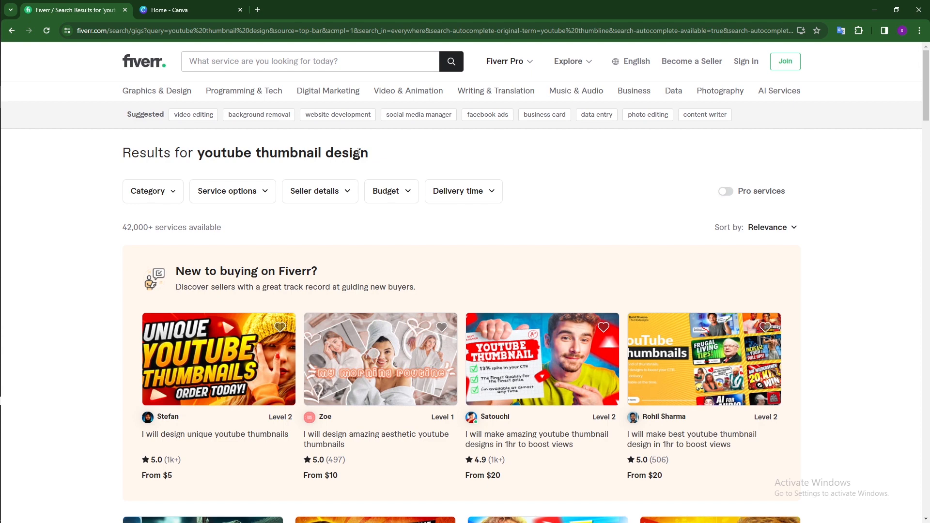
- Search Fiverr for youtube thumbnail design services
right_click(230, 63)
click(259, 157)
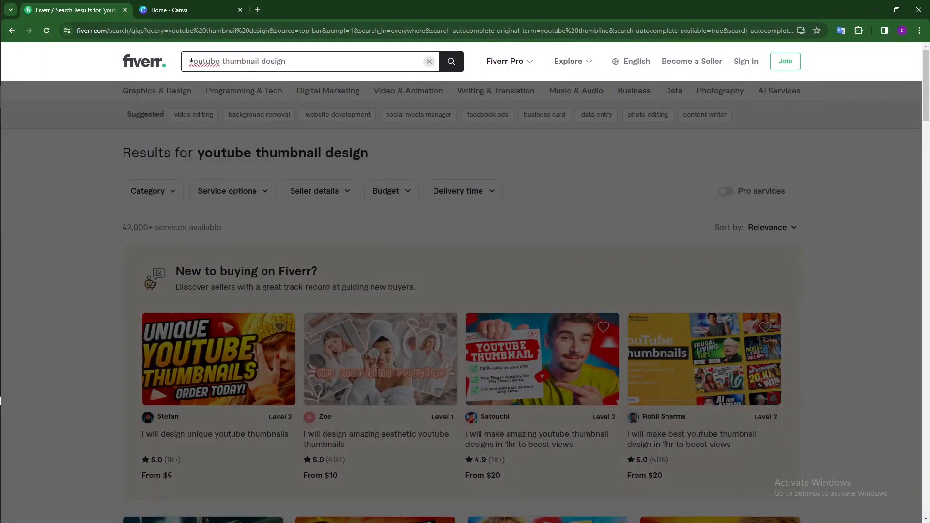
click(452, 64)
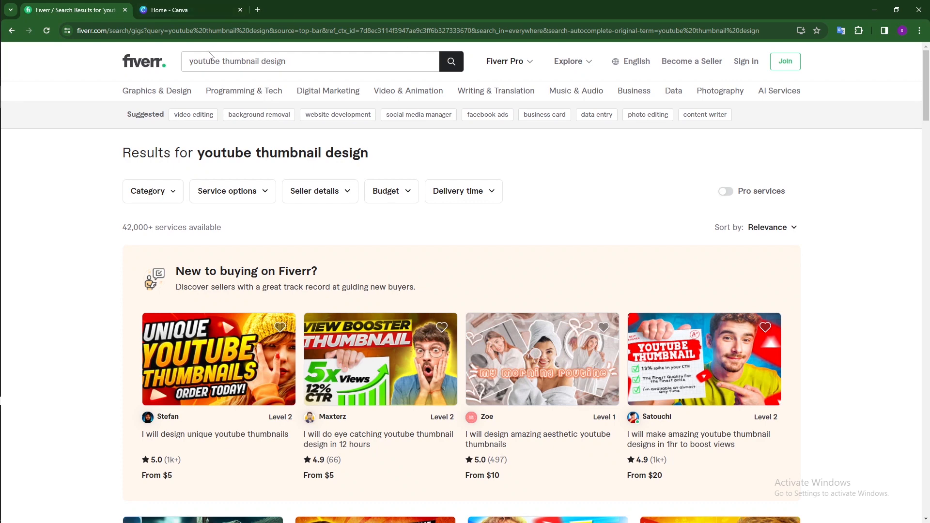
- Browse the first page of thumbnail design gigs, examining the sellers' sample images, ratings and starting prices
scroll(286, 257, down, 2)
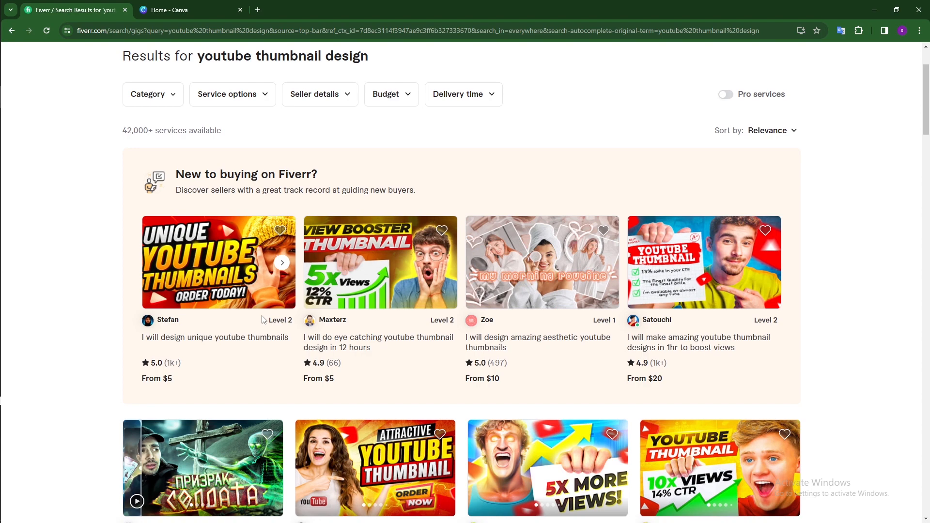
scroll(290, 320, up, 2)
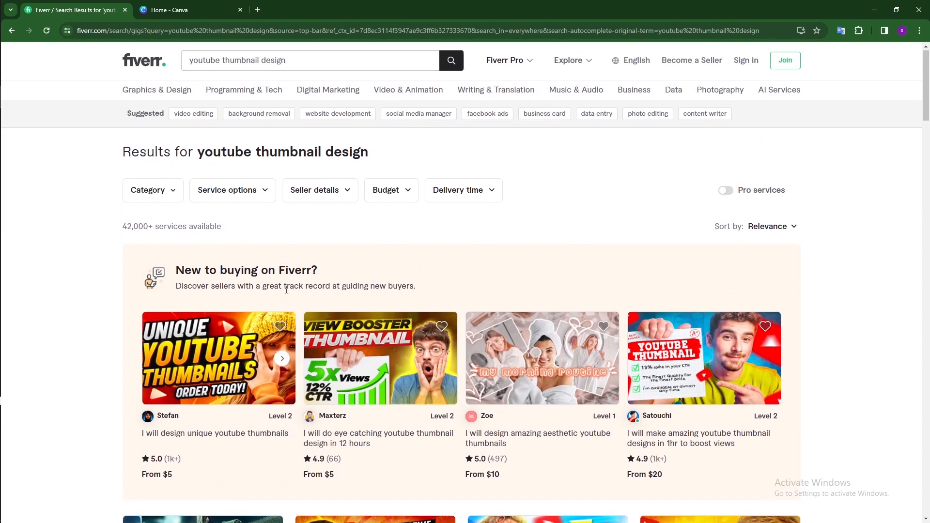
scroll(287, 302, down, 3)
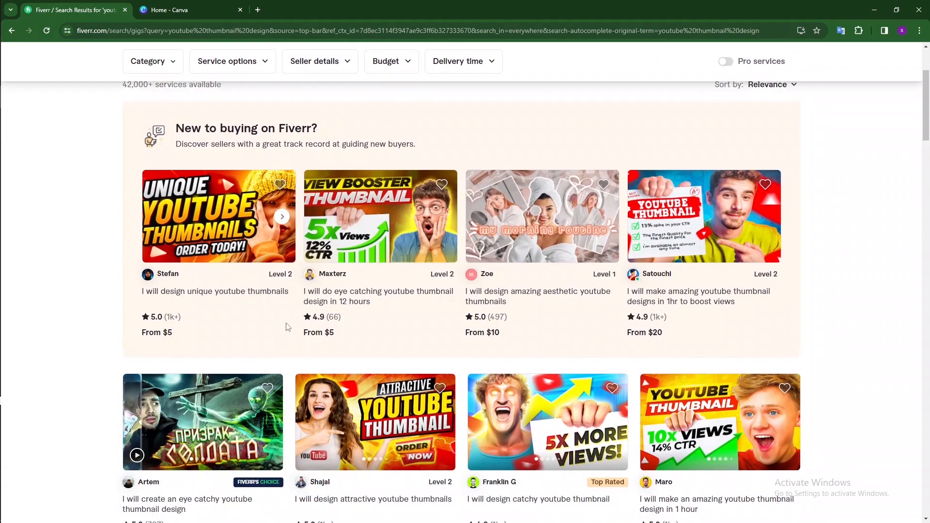
scroll(287, 326, up, 1)
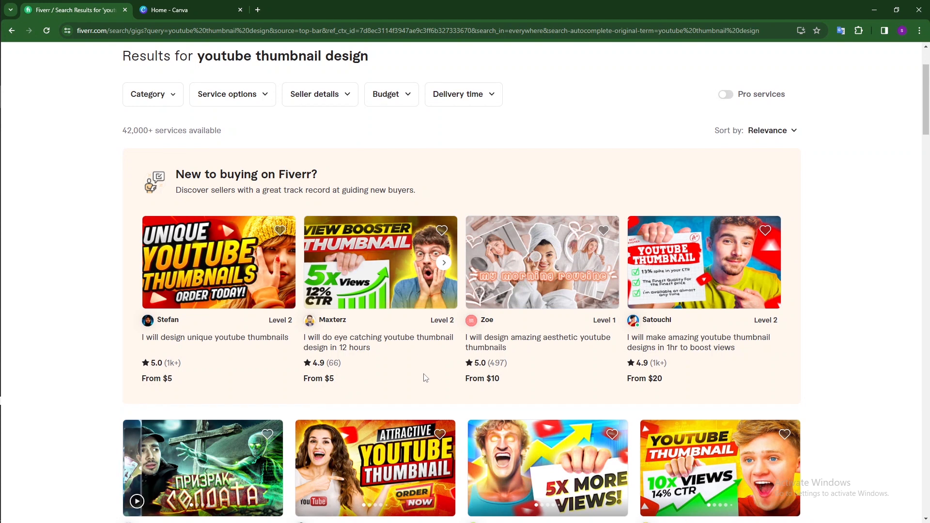
scroll(424, 378, up, 2)
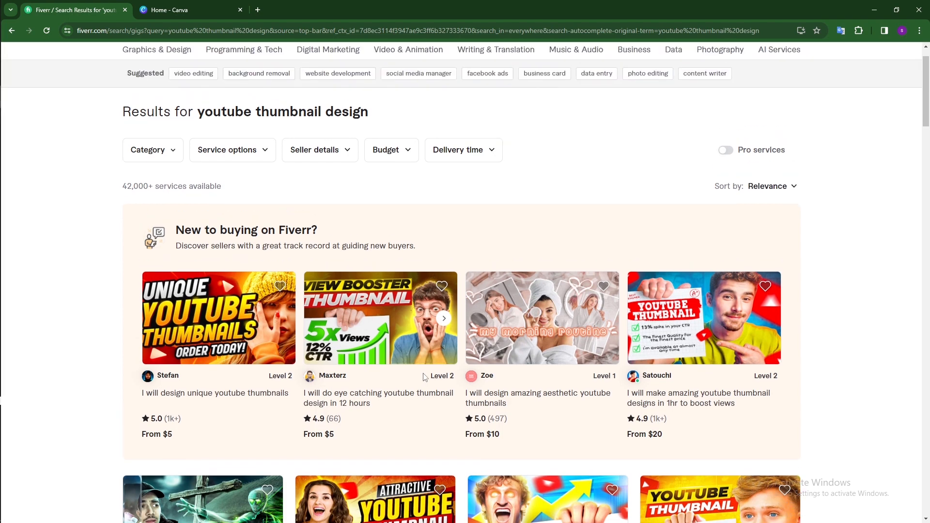
scroll(362, 403, down, 3)
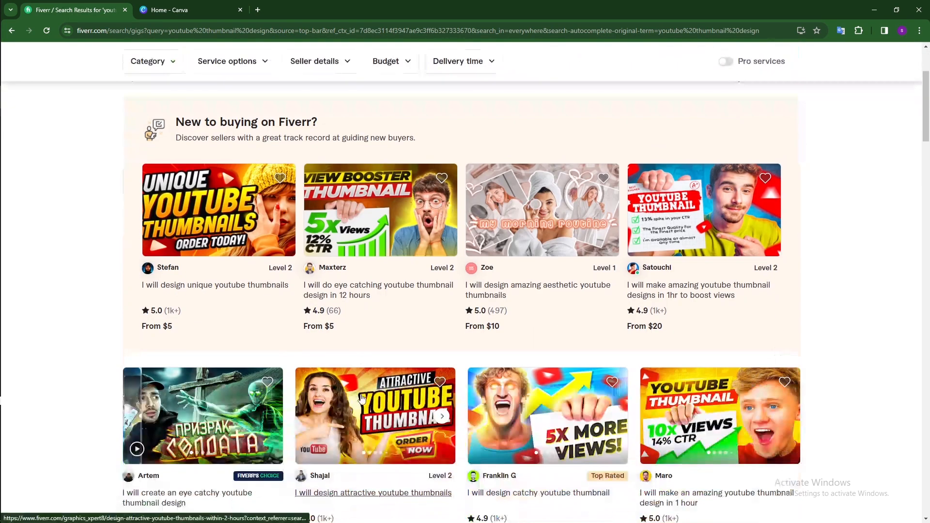
scroll(361, 404, down, 1)
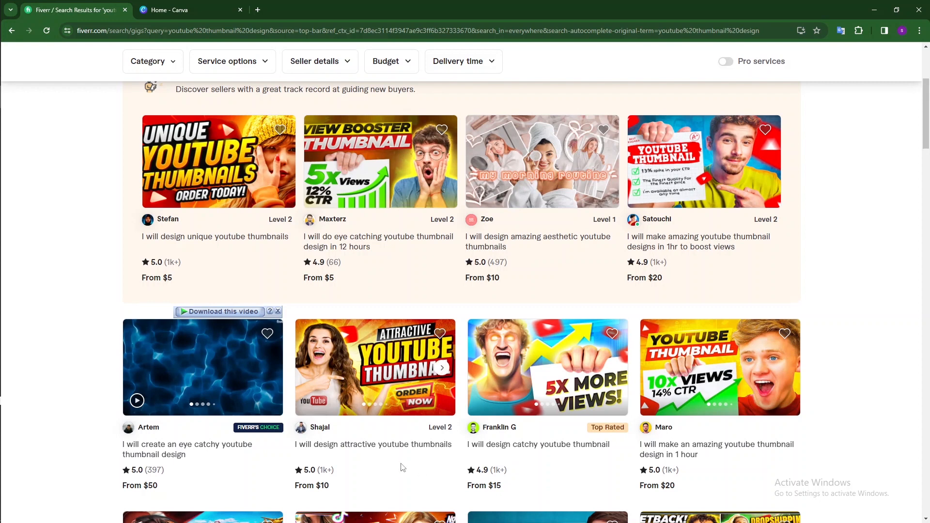
scroll(339, 436, down, 2)
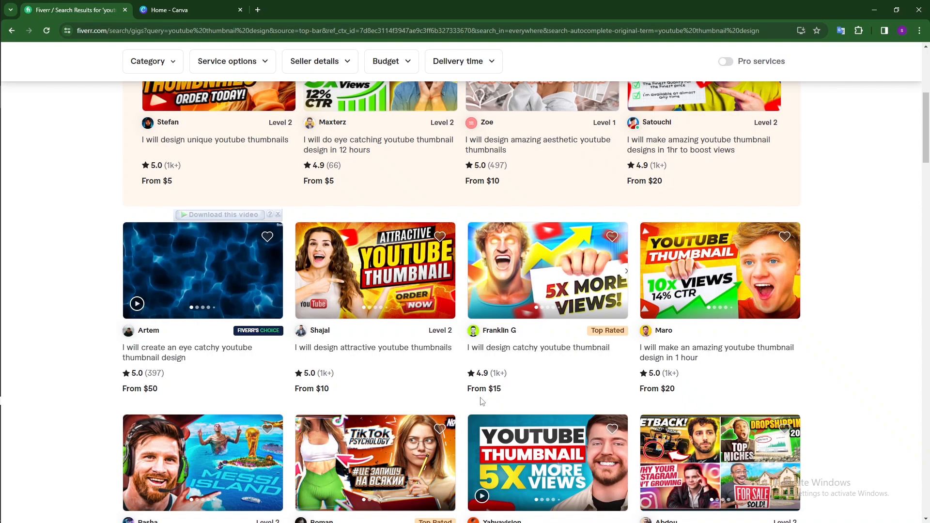
scroll(459, 407, down, 3)
scroll(460, 408, down, 9)
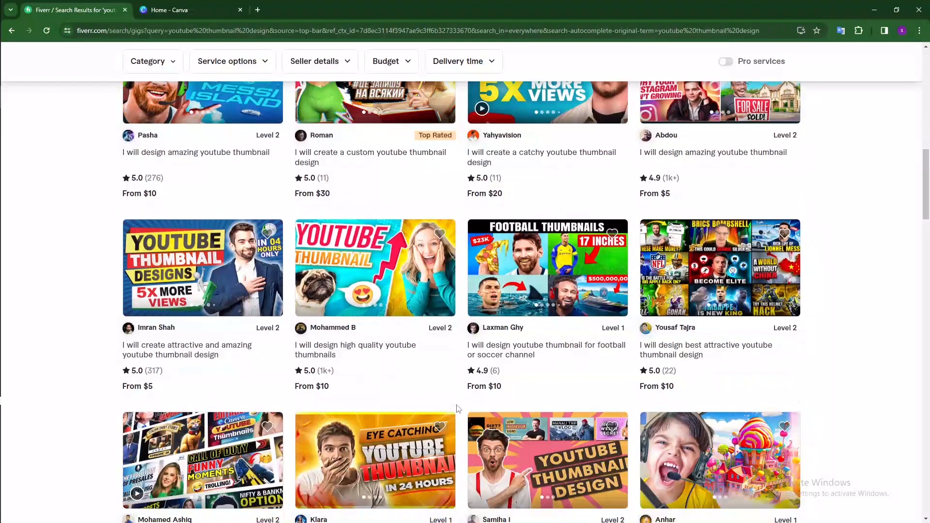
scroll(470, 410, down, 12)
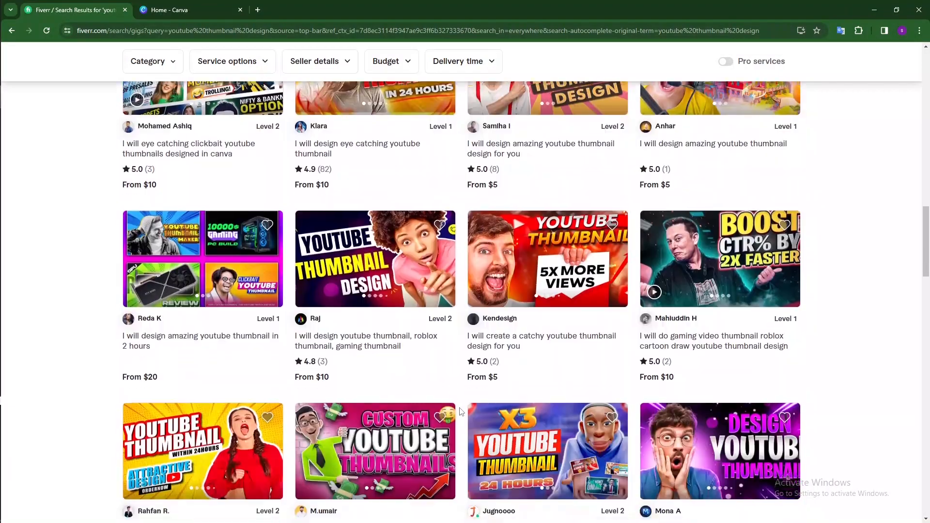
scroll(461, 411, down, 14)
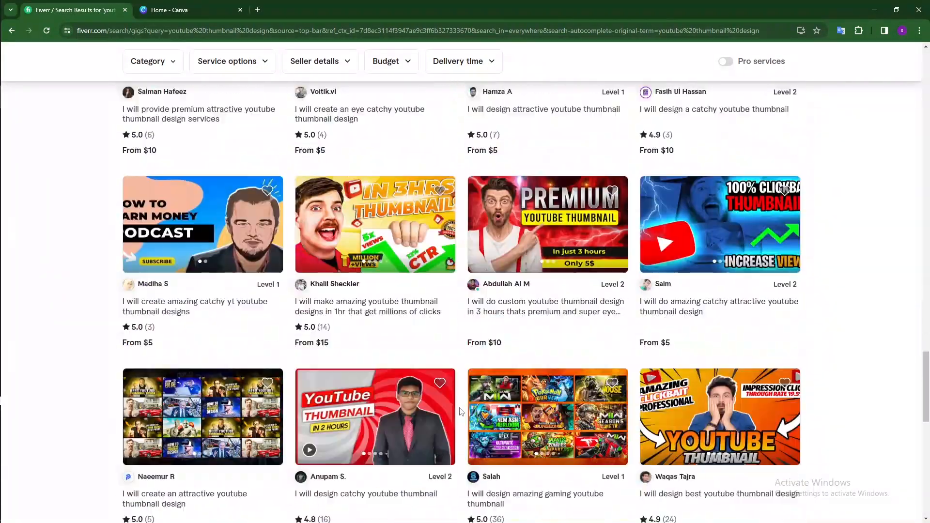
scroll(460, 411, down, 1)
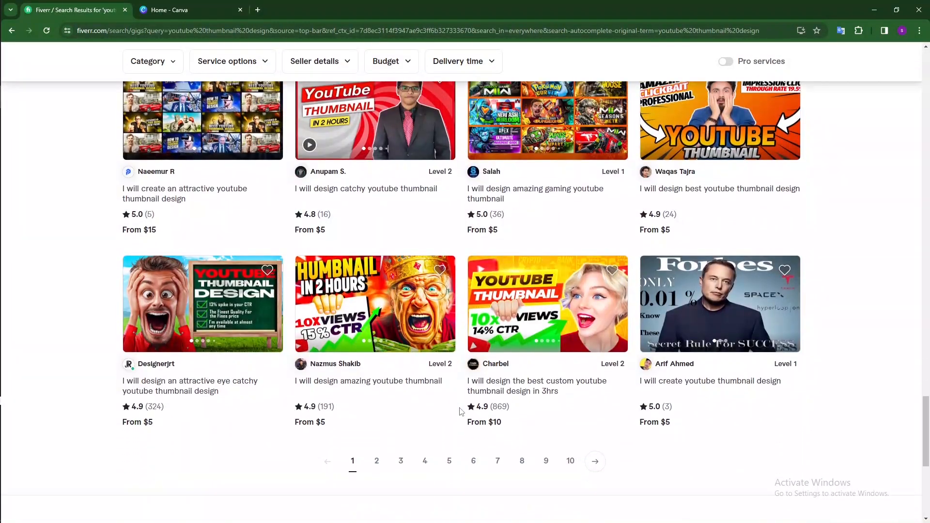
scroll(461, 409, up, 6)
scroll(462, 409, up, 20)
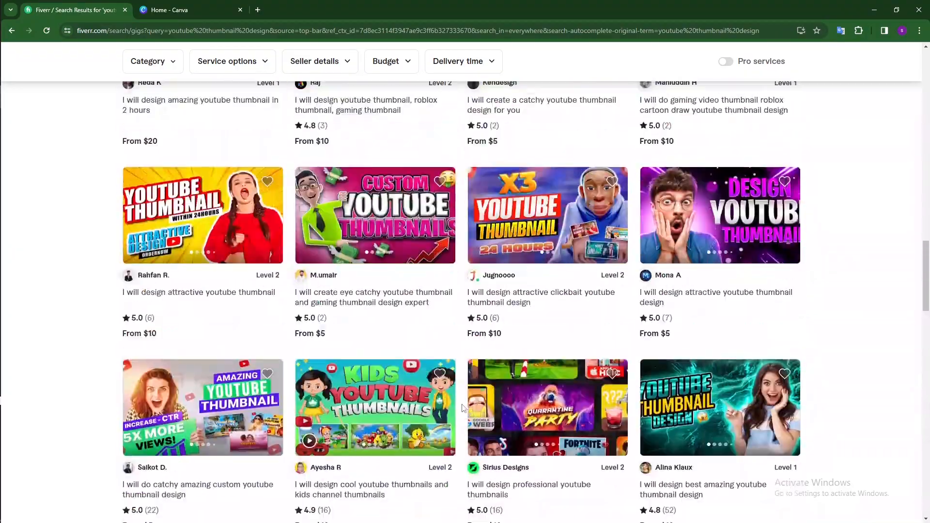
scroll(463, 408, up, 16)
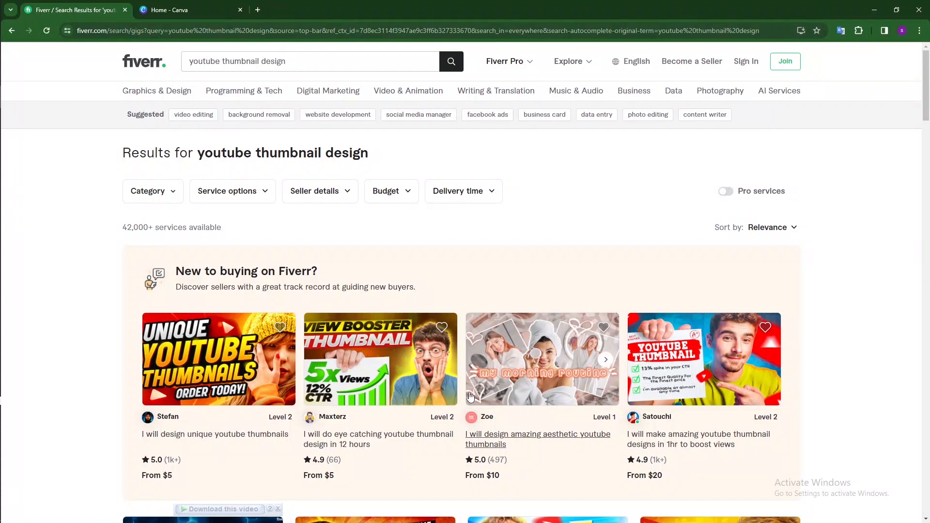
- Highlight the number of available services above the search results and look through the gigs again
drag(122, 227, 224, 236)
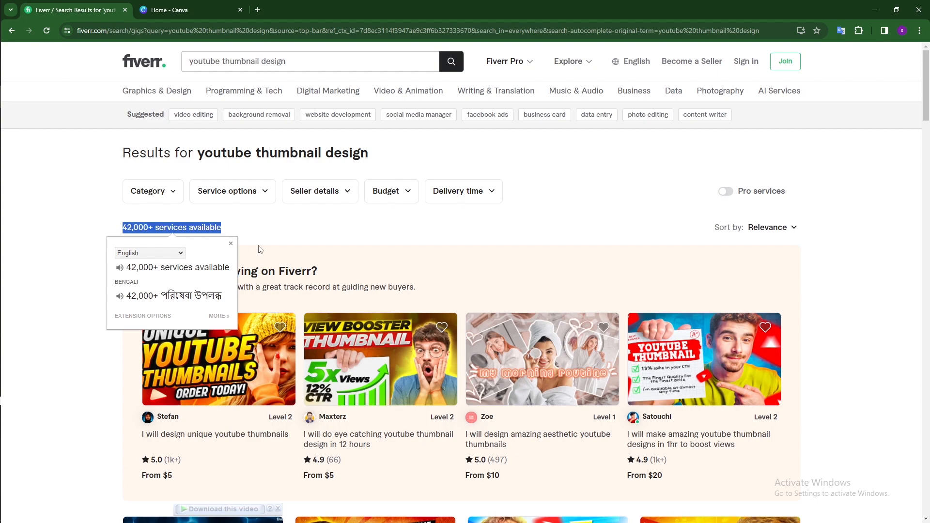
click(236, 211)
scroll(794, 477, down, 18)
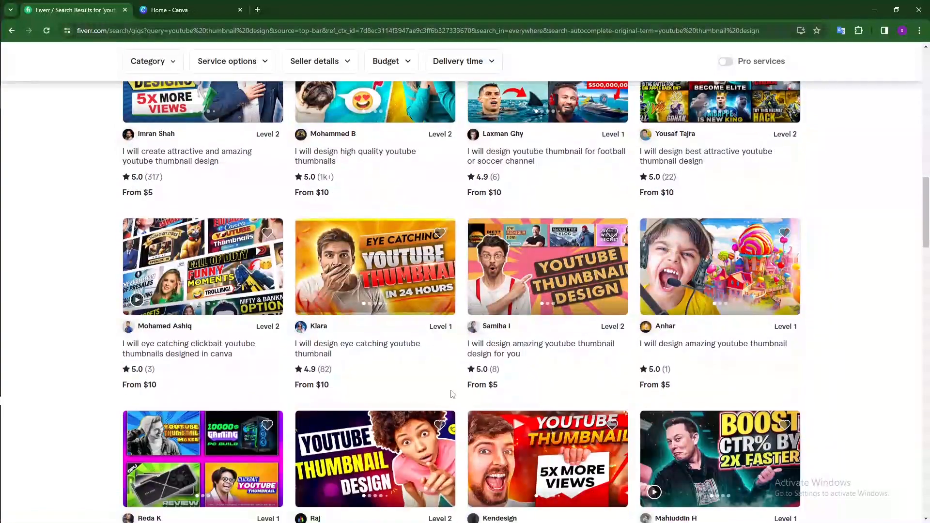
scroll(466, 386, up, 18)
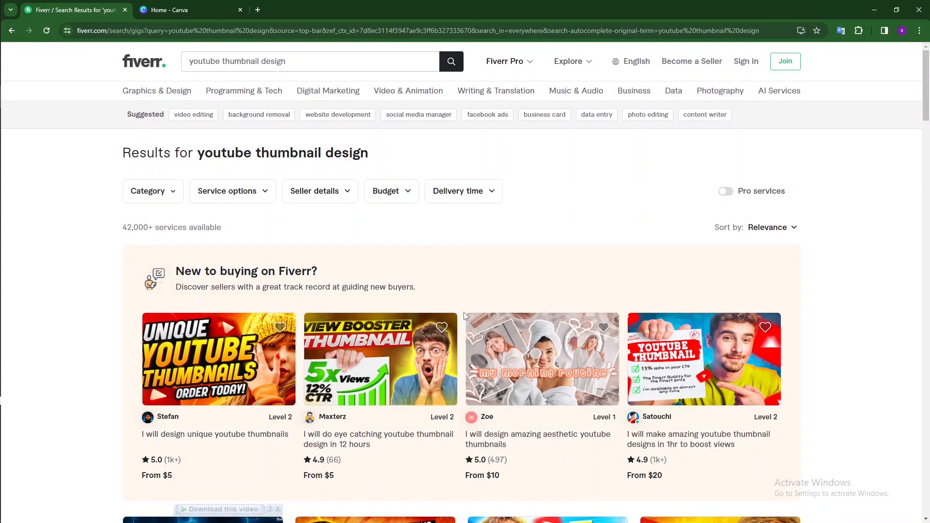
- Switch to Canva and apply the loading page of the Blue Purple Gradient Cute YouTube Intro template to a new blank video
click(182, 11)
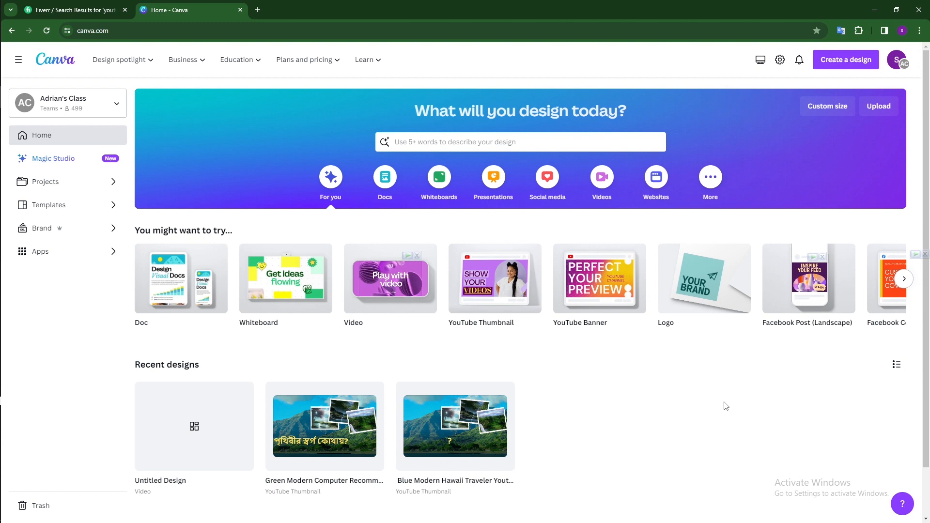
click(386, 290)
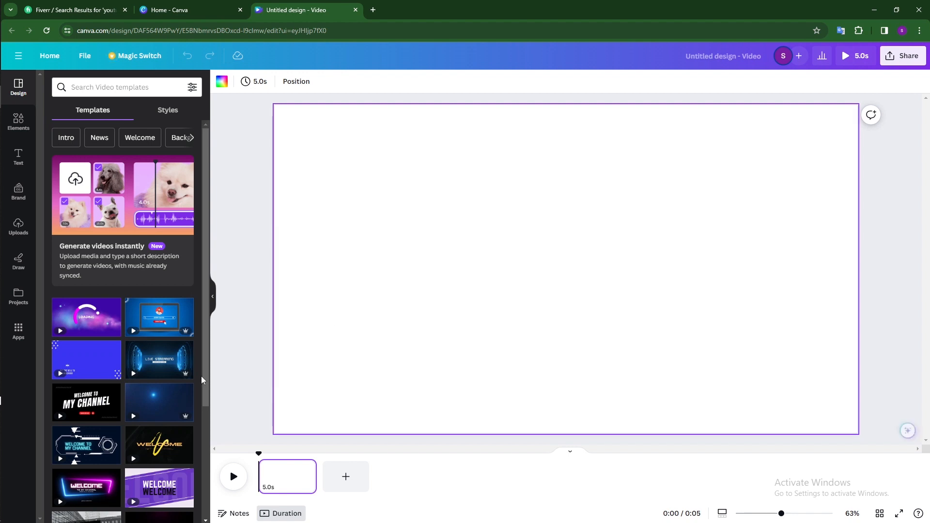
click(89, 322)
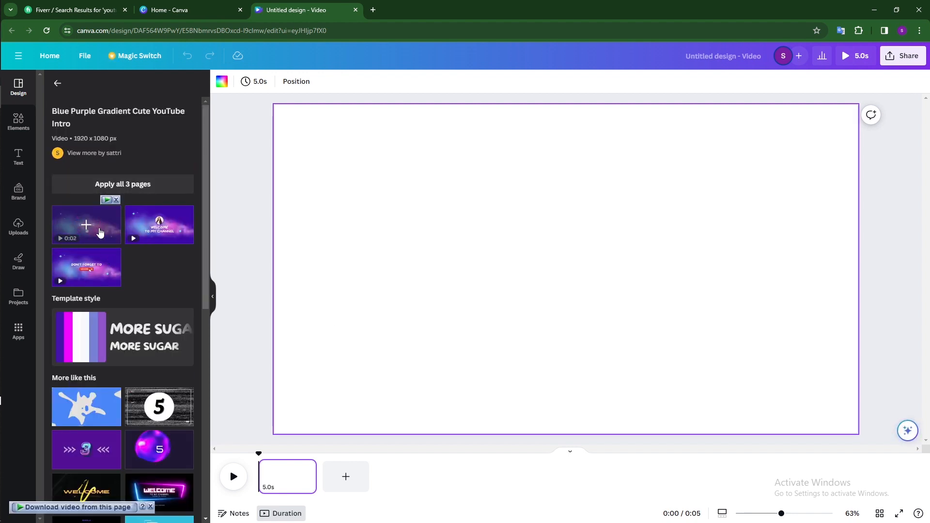
click(100, 233)
click(467, 378)
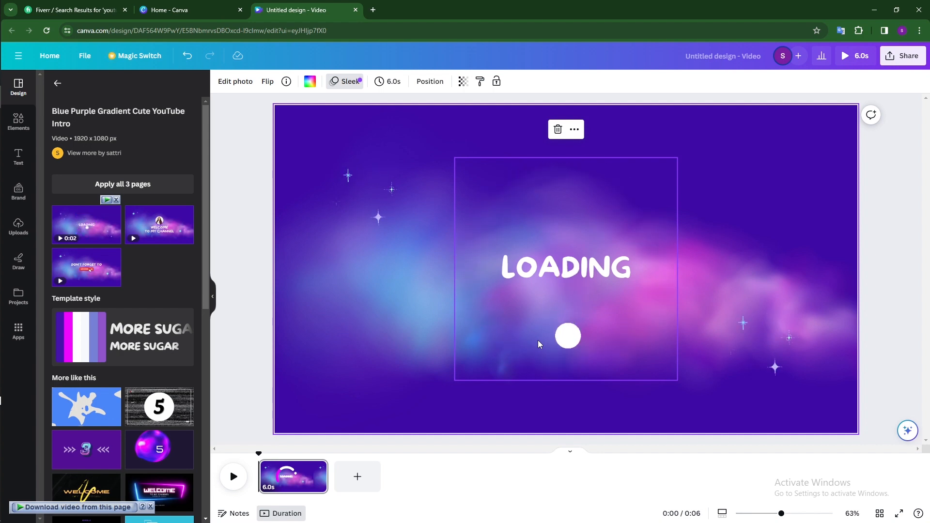
- Replace the page with the template's "Welcome to my channel" page, copy its heading text and close the design
click(158, 230)
click(613, 422)
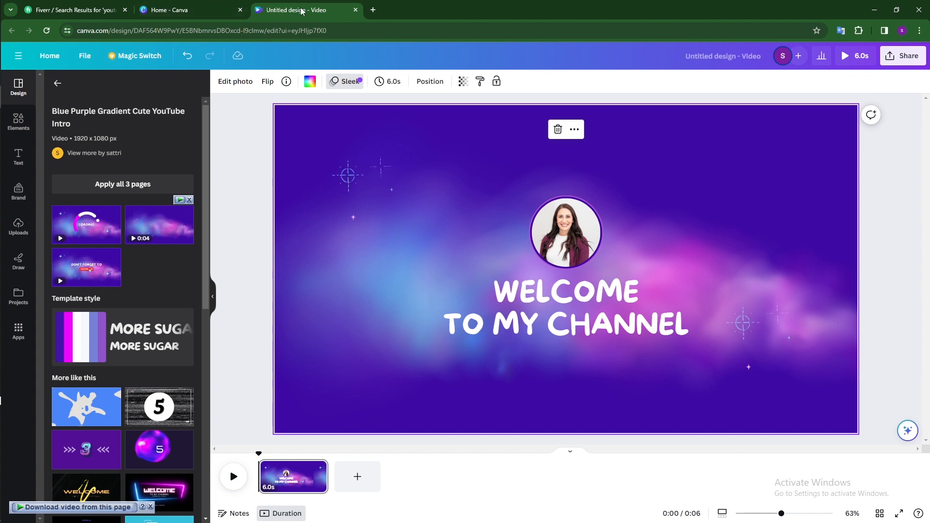
double_click(515, 290)
right_click(568, 302)
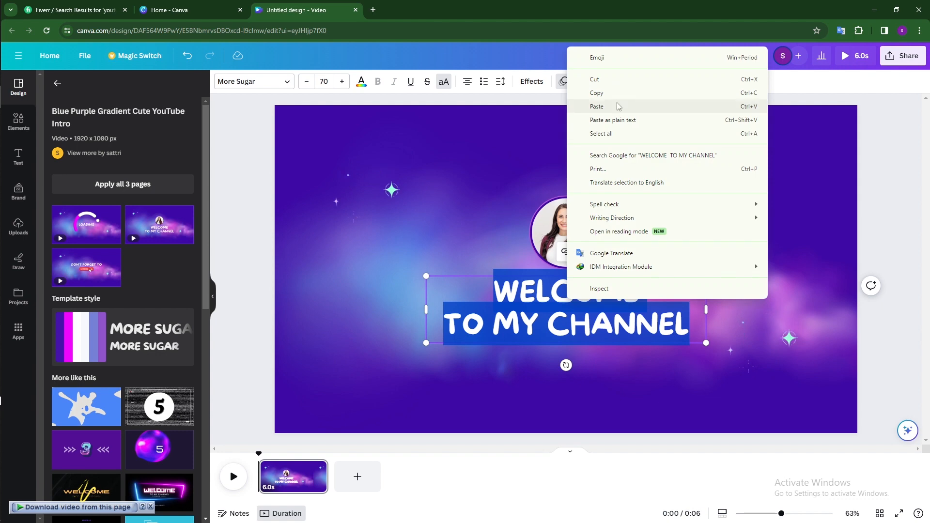
click(616, 94)
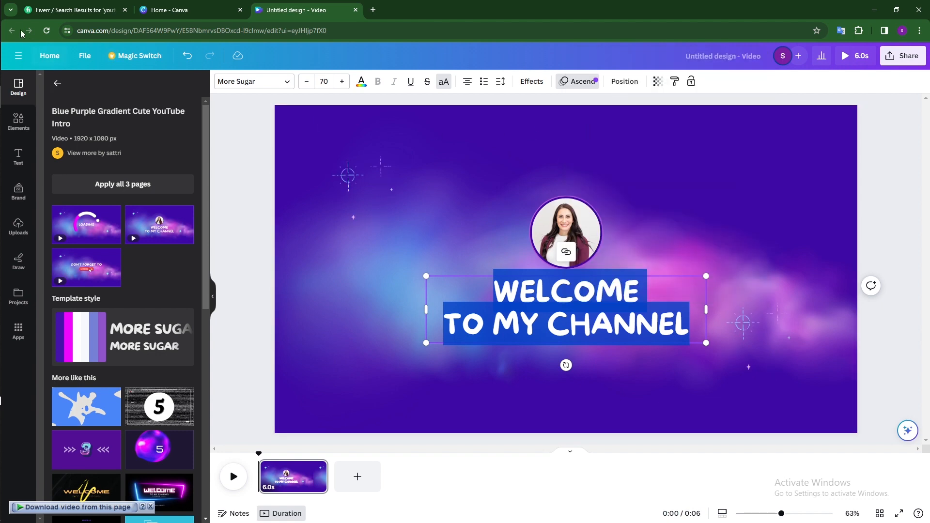
click(356, 10)
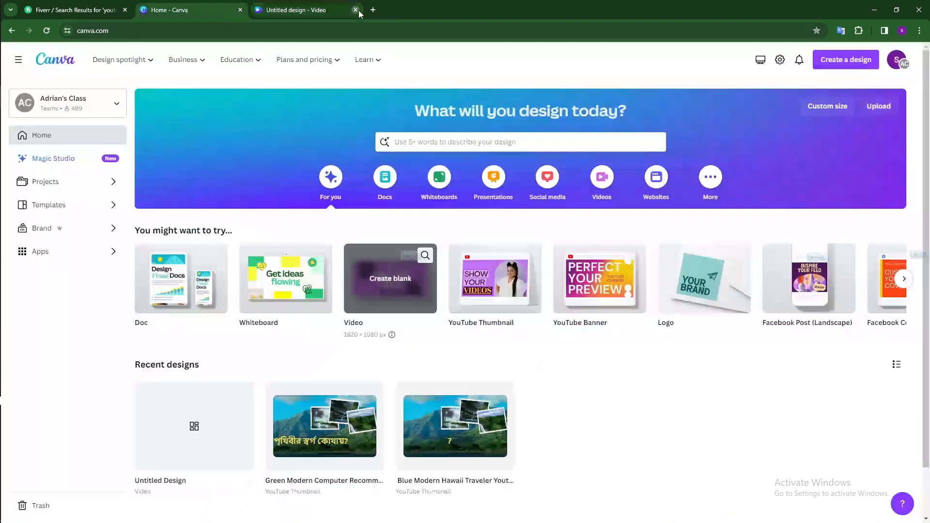
- Create a new blank video design and apply the Blue Futuristic Live Streaming Youtube Intro template
click(391, 288)
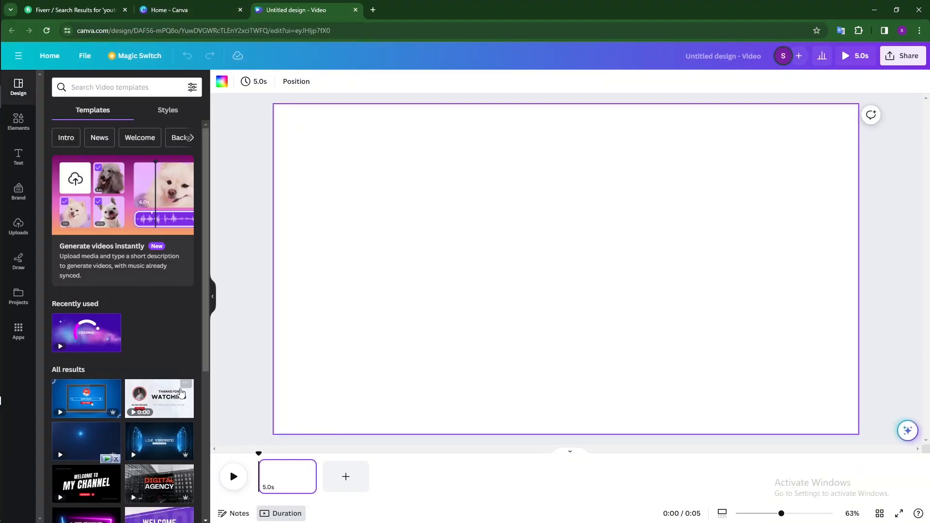
scroll(152, 448, down, 3)
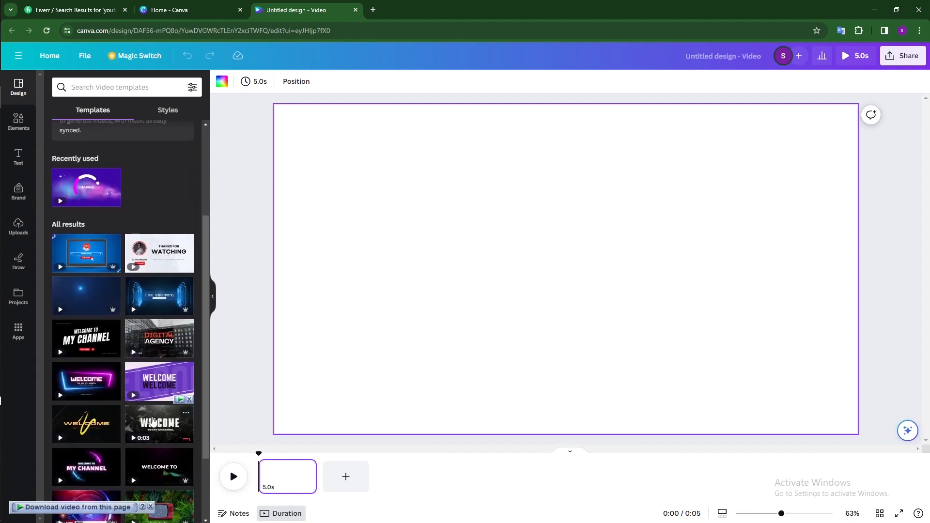
scroll(152, 421, down, 2)
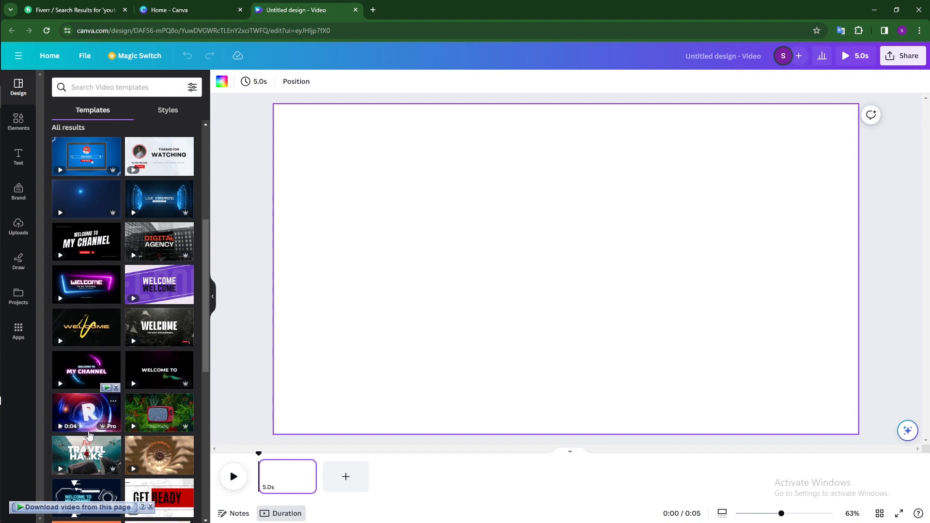
scroll(96, 420, down, 1)
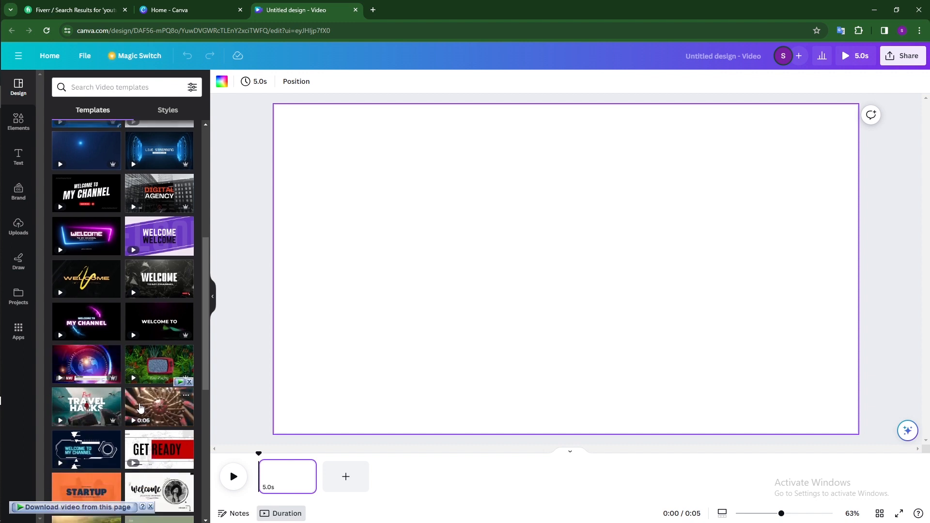
scroll(134, 407, up, 2)
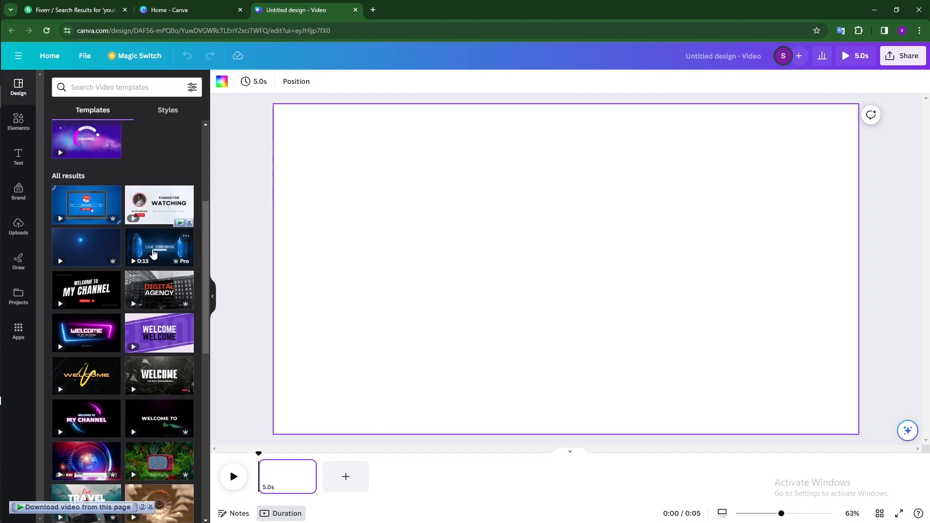
click(153, 252)
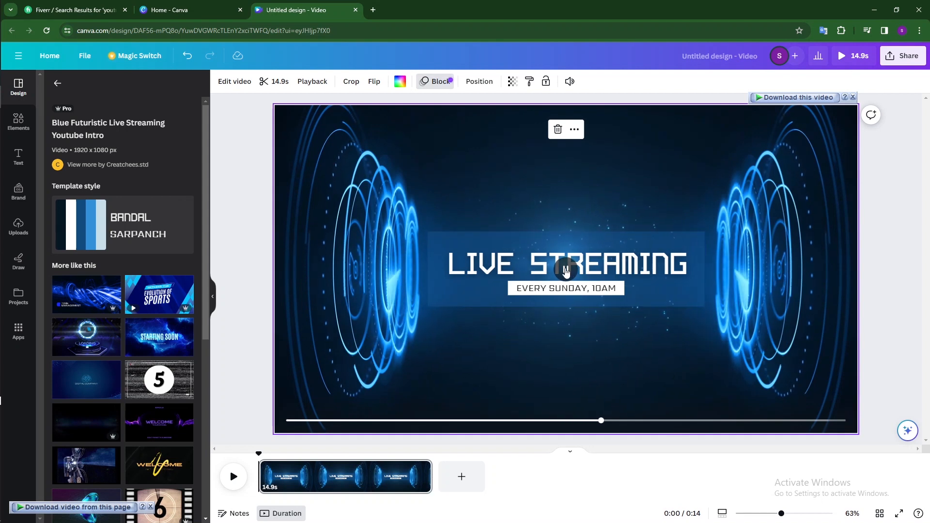
- Replace the LIVE STREAMING heading text with the copied "WELCOME TO MY CHANNEL" text
click(609, 269)
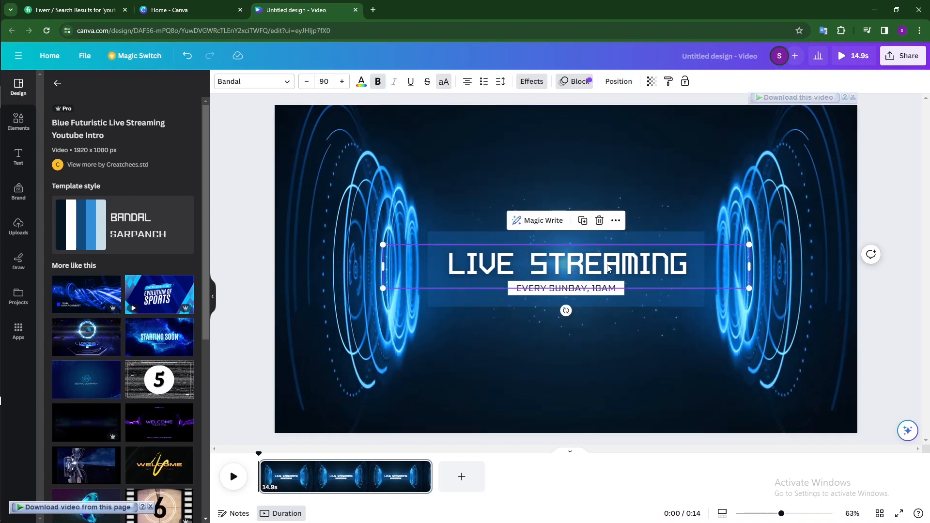
double_click(609, 269)
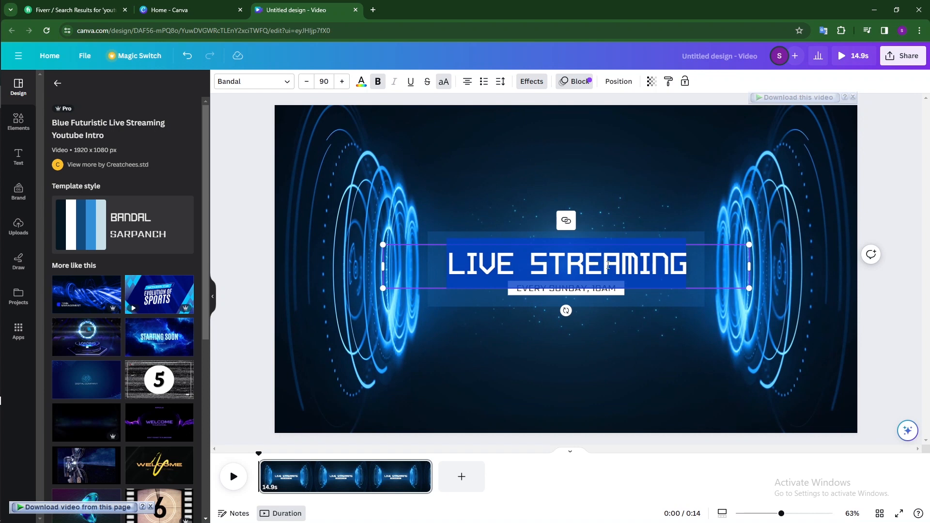
right_click(559, 262)
click(604, 311)
- Cut the word "CHANNEL" from the end of the heading's second line
drag(679, 314, 476, 313)
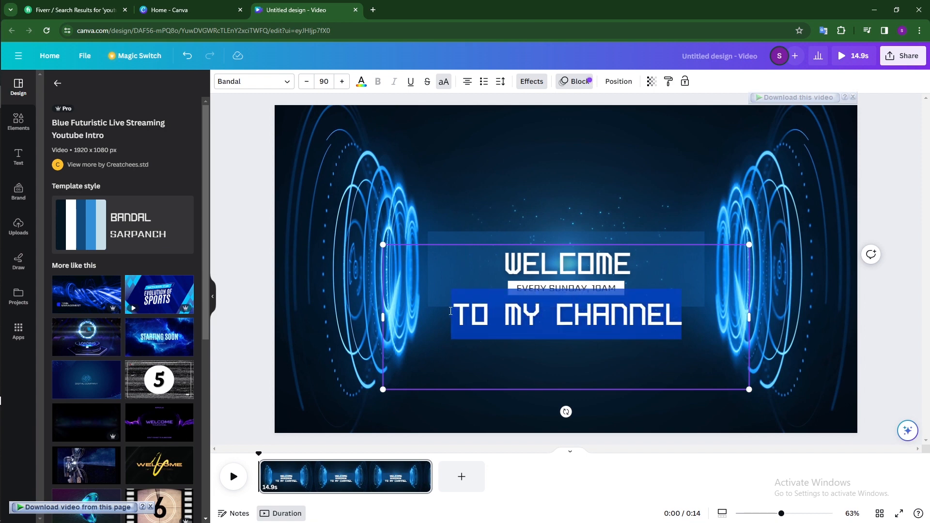
drag(450, 311, 553, 316)
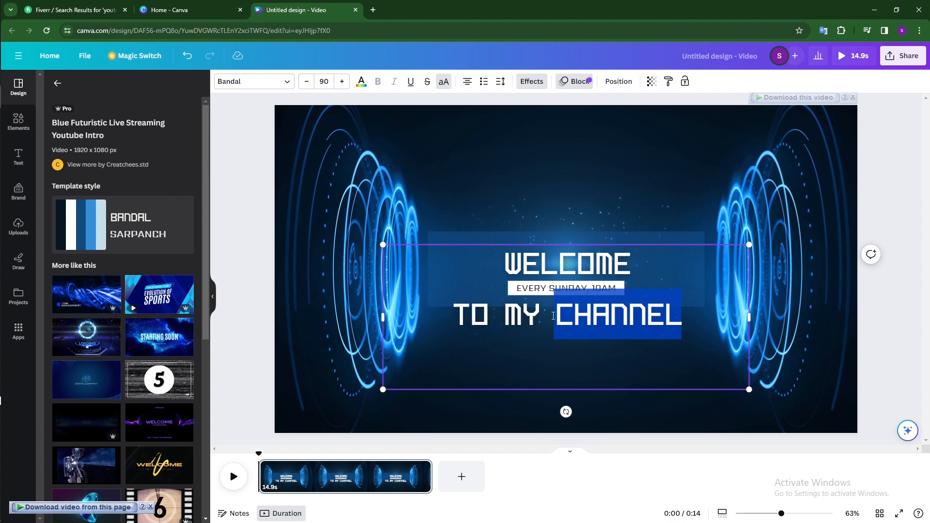
mouse_move(553, 316)
mouse_down()
mouse_move(507, 317)
mouse_move(543, 320)
mouse_up()
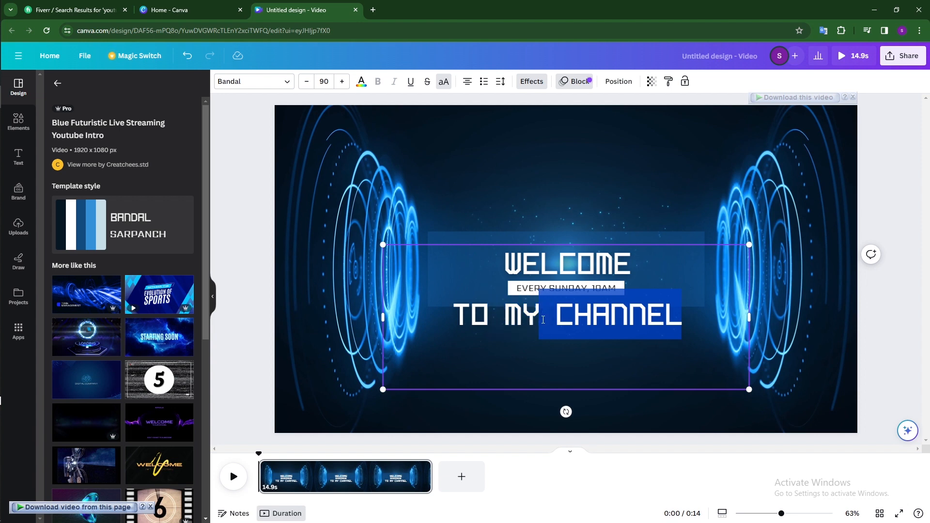
right_click(576, 318)
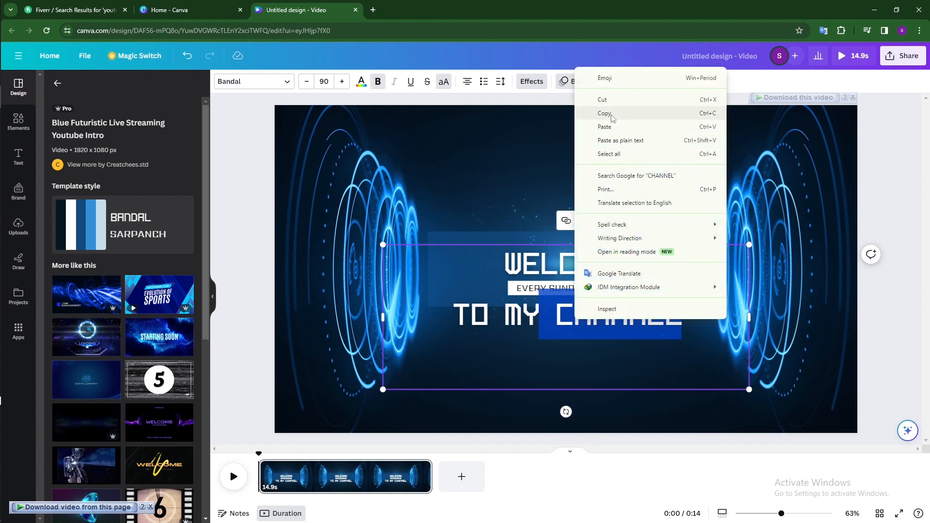
mouse_move(690, 293)
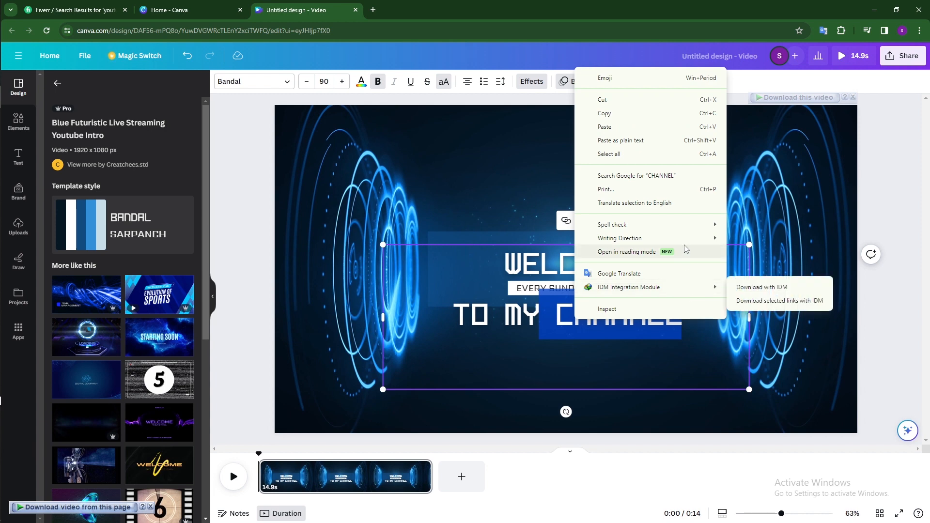
click(610, 99)
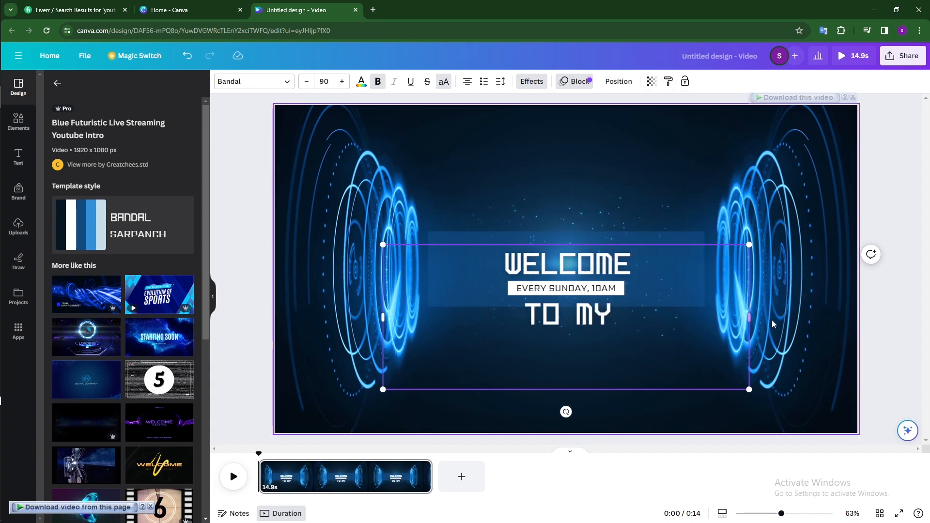
- Resize the heading's text box and place it back over the blue banner in the middle of the frame
drag(752, 321, 929, 353)
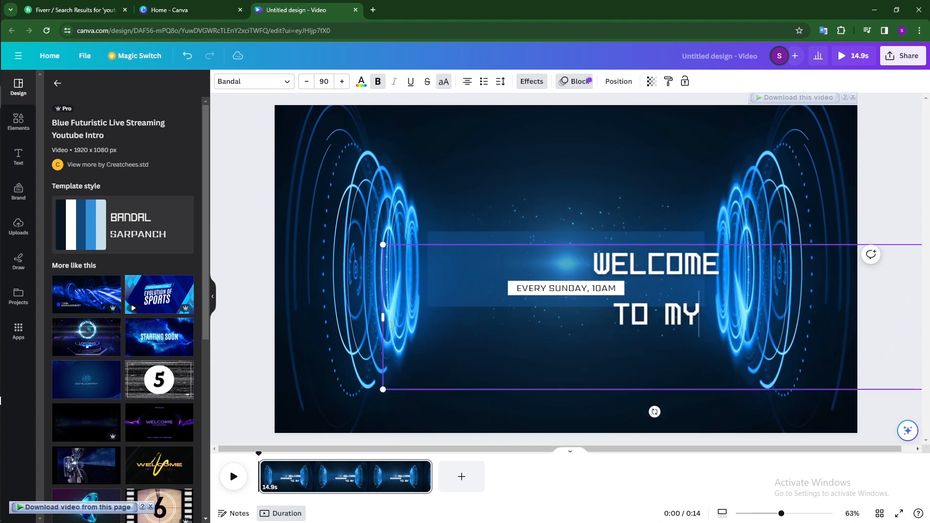
drag(382, 318, 237, 337)
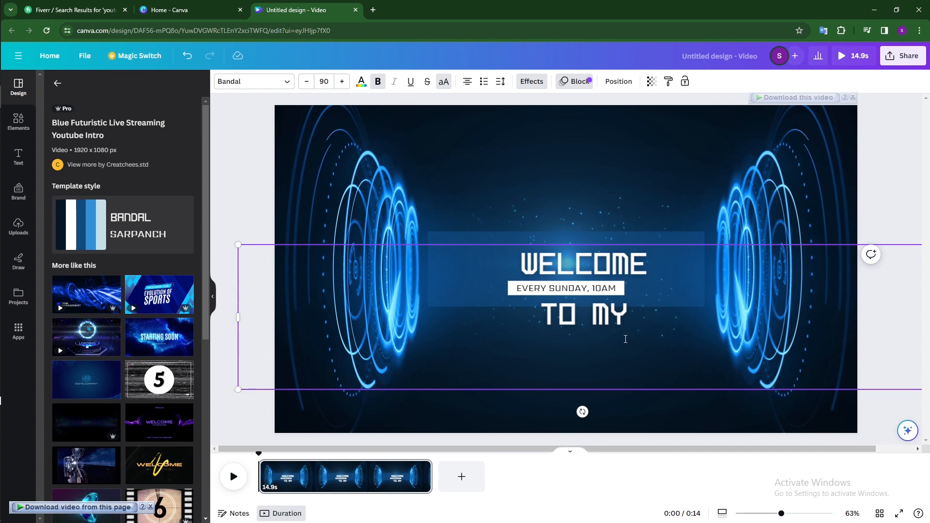
drag(237, 318, 775, 345)
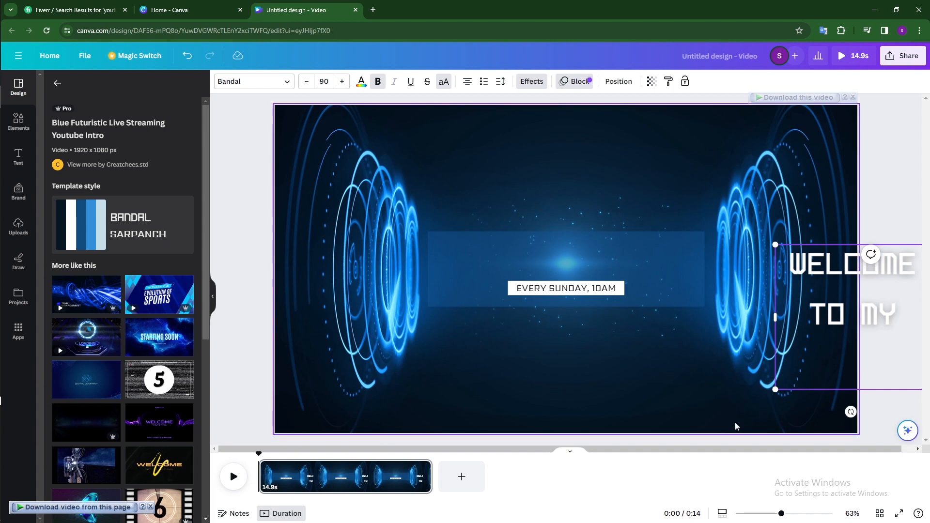
click(232, 226)
drag(836, 268, 547, 257)
- Cut "TO MY" from the heading's second line and delete the leftover empty lines below "WELCOME"
click(605, 302)
drag(609, 303, 528, 300)
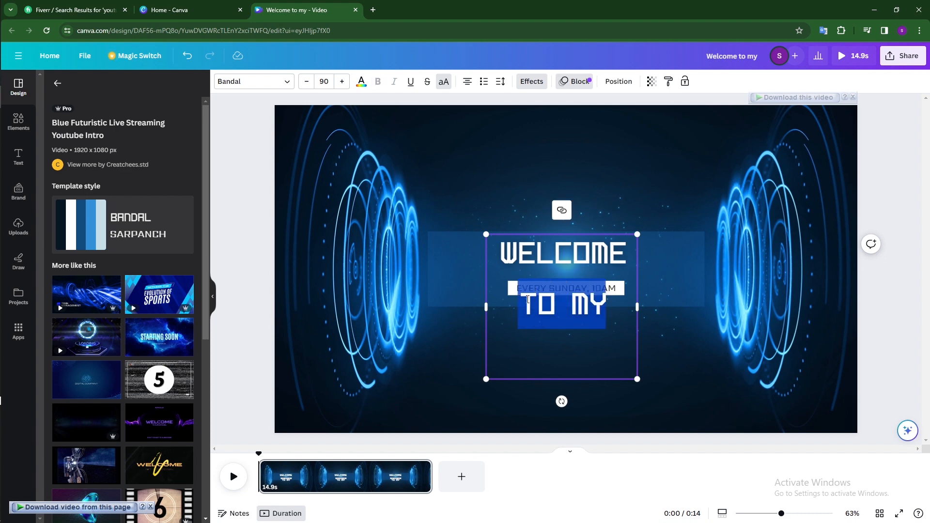
right_click(548, 301)
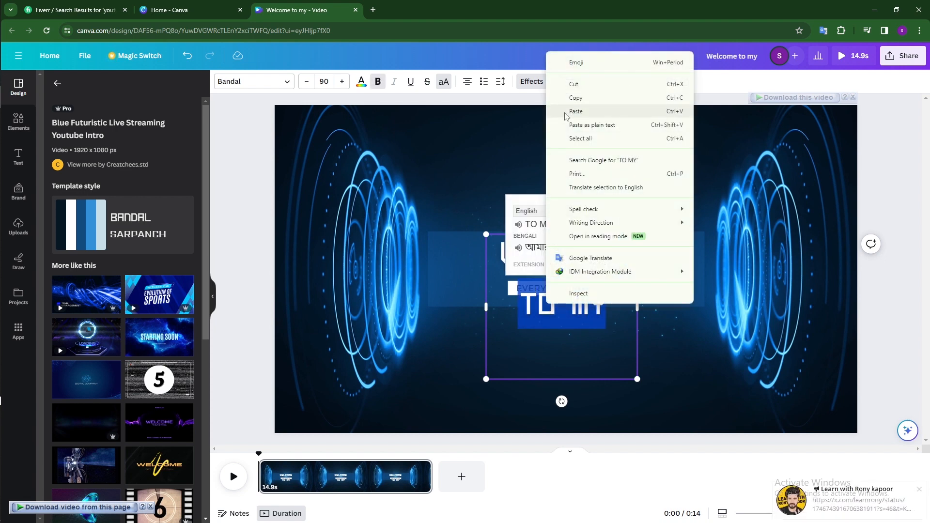
click(572, 79)
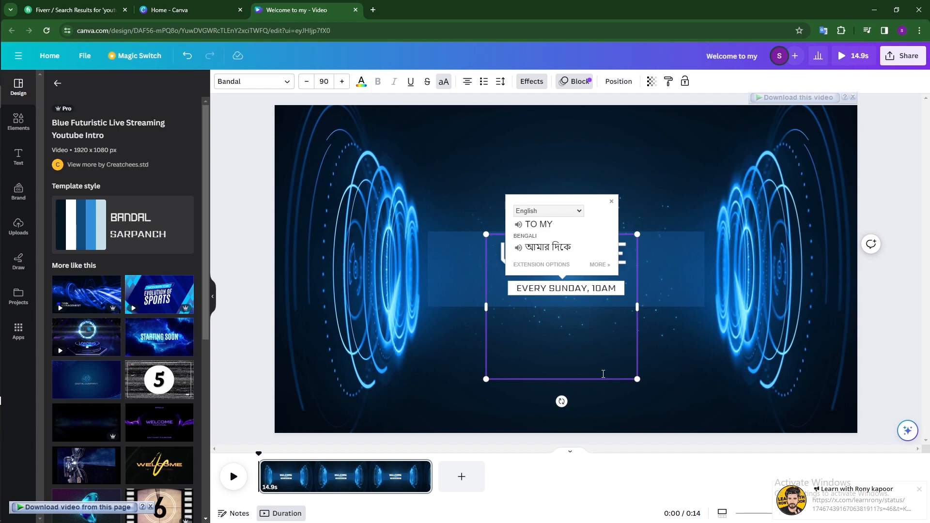
key(BackSpace)
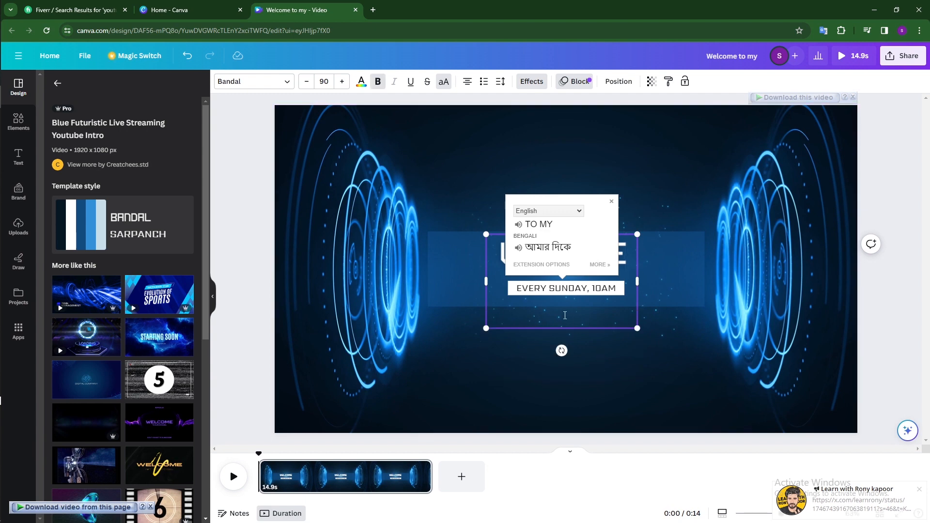
click(565, 316)
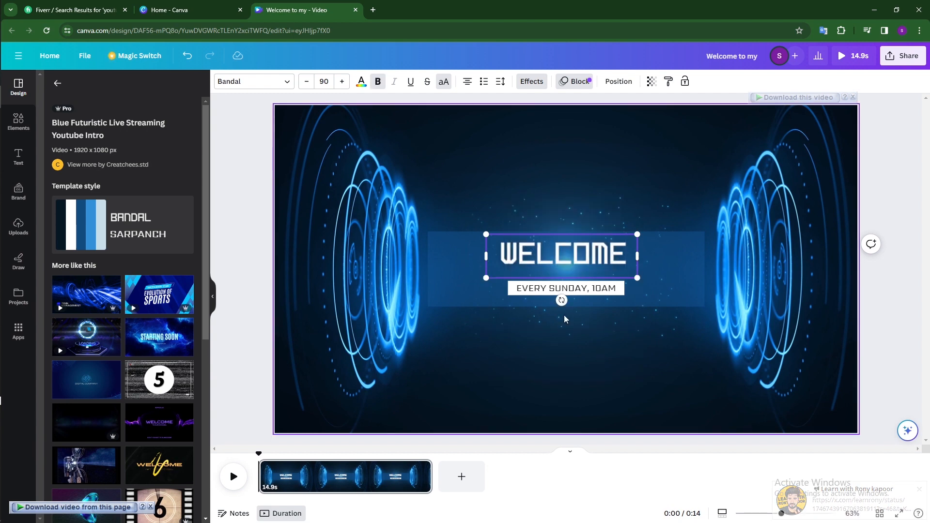
key(BackSpace)
- Paste "TO MY" after "WELCOME" with a space between them and widen the text box to fit one line
drag(640, 258, 663, 259)
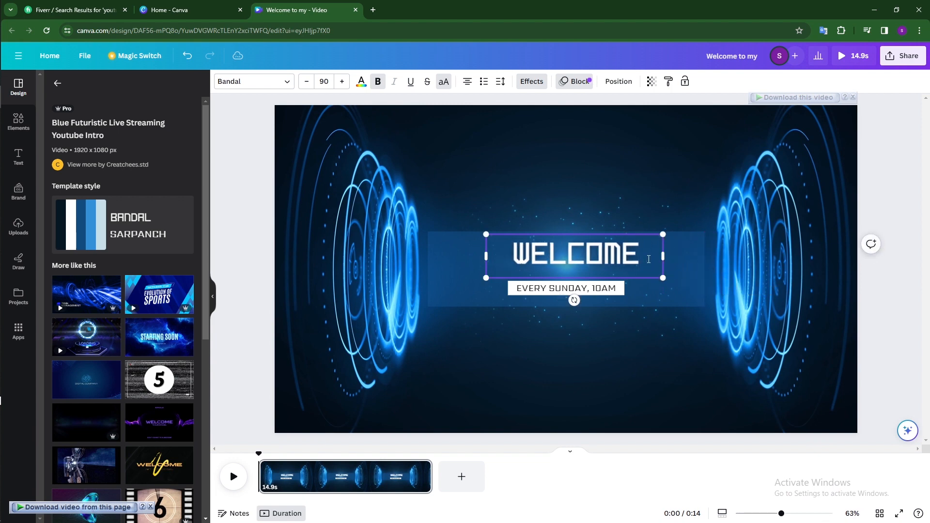
right_click(649, 262)
click(679, 354)
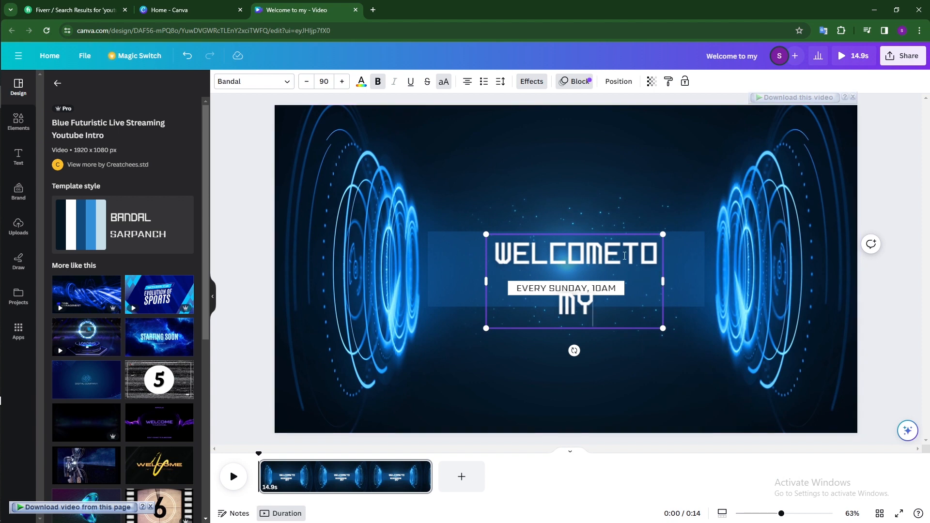
drag(676, 284, 734, 287)
key(Left)
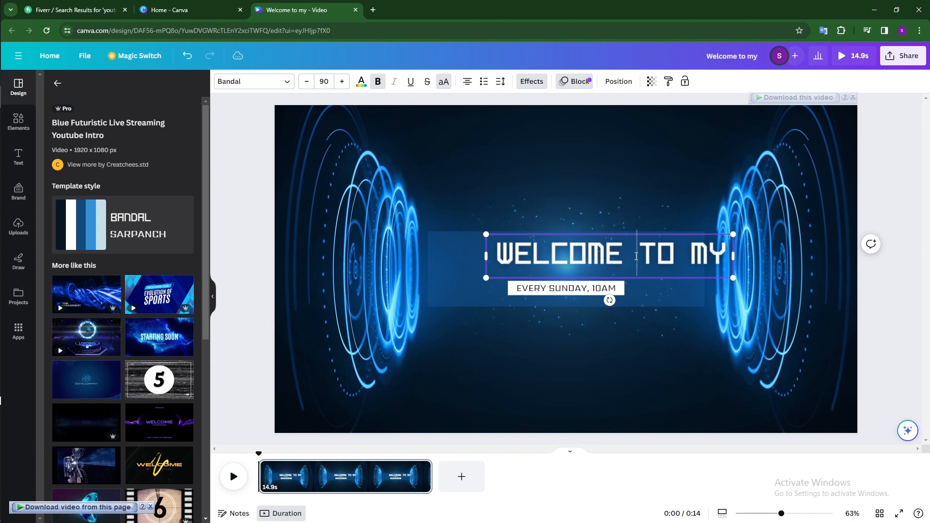
- Move the WELCOME TO MY heading so it sits centered in the blue banner above the subtitle
click(535, 343)
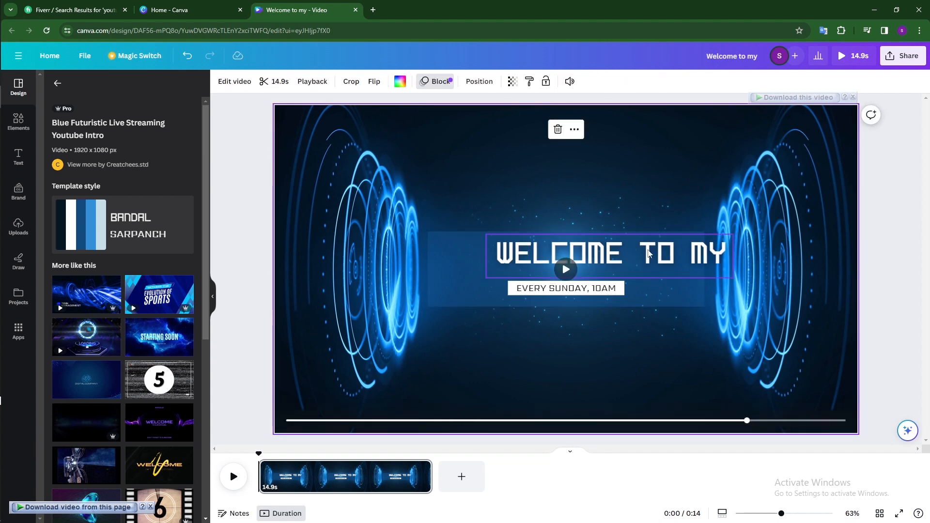
click(642, 254)
click(640, 251)
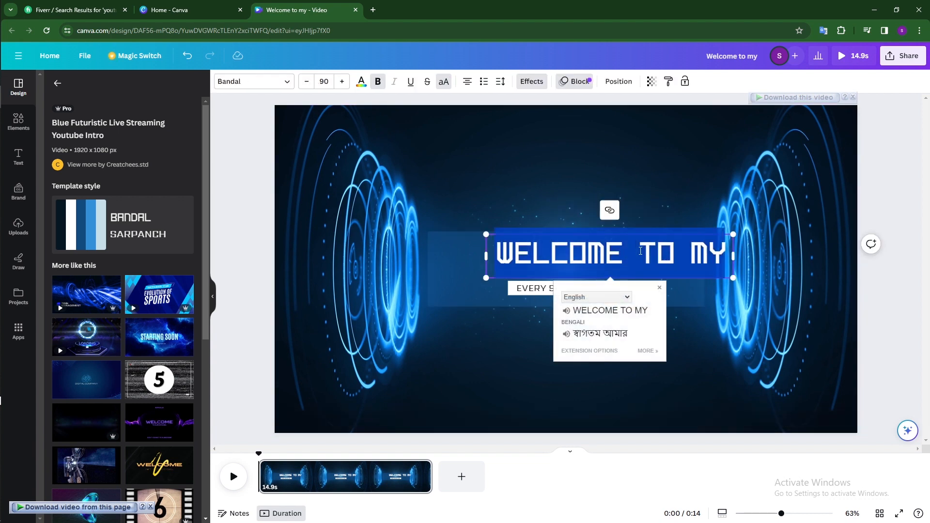
key(BackSpace)
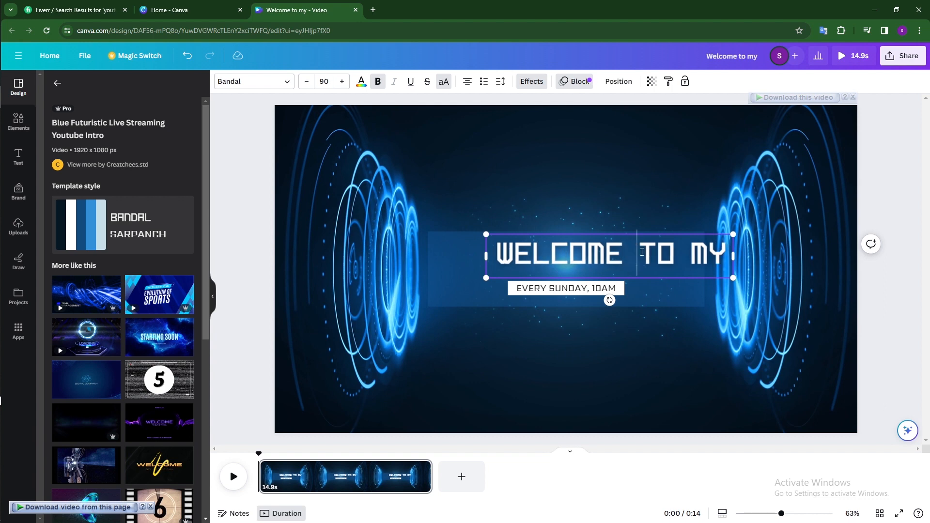
click(648, 291)
drag(597, 255, 557, 252)
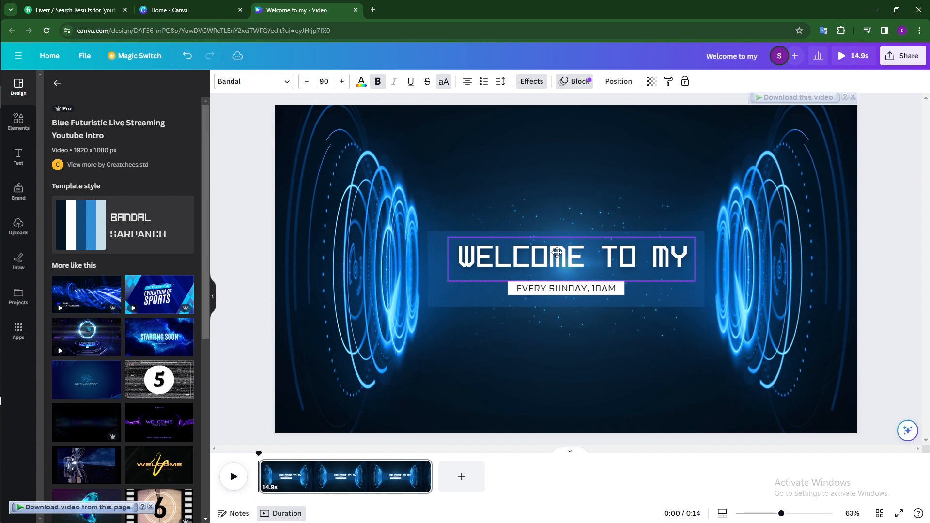
drag(557, 252, 558, 252)
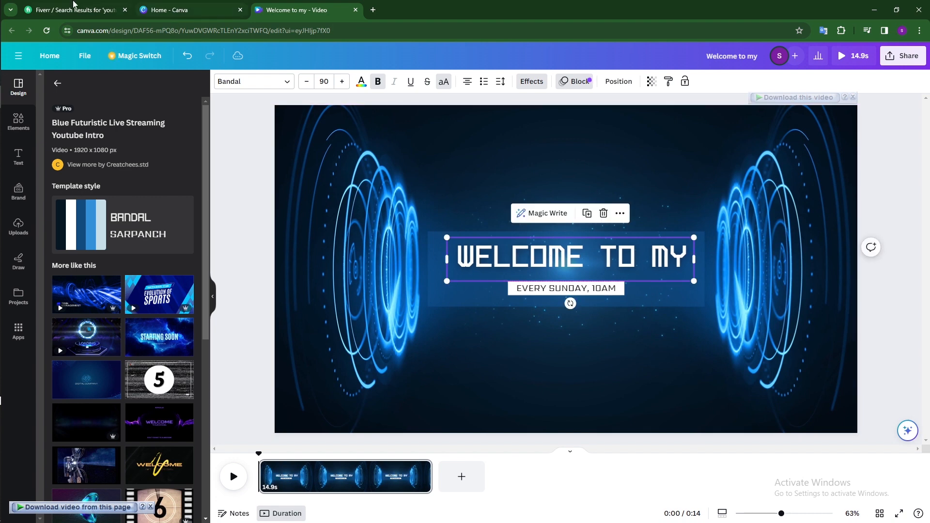
- Copy the word "services" from the Fiverr results page and paste it over the EVERY SUNDAY, 10AM subtitle in Canva
click(74, 13)
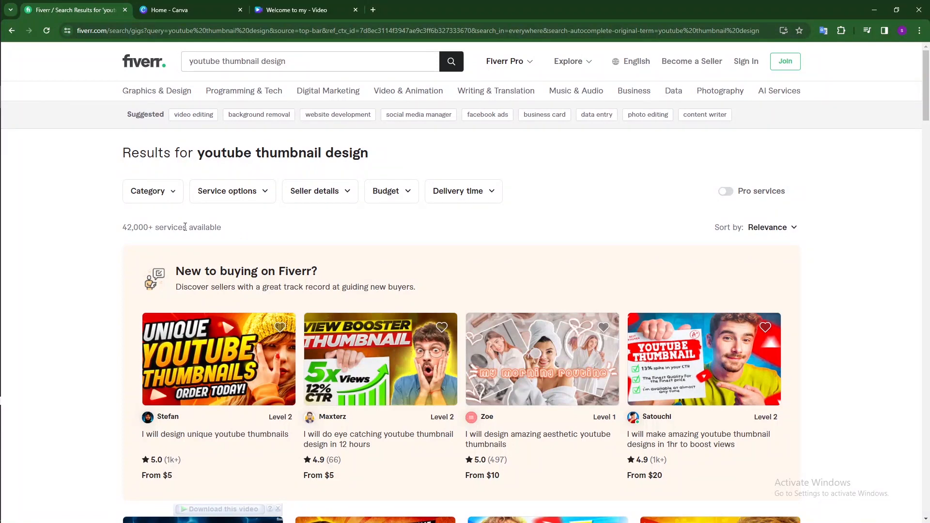
right_click(171, 227)
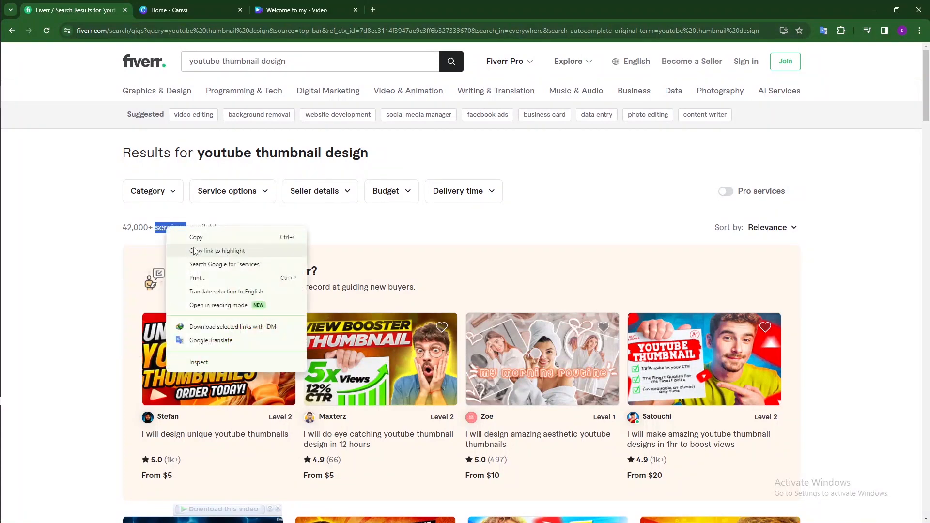
click(199, 237)
click(255, 10)
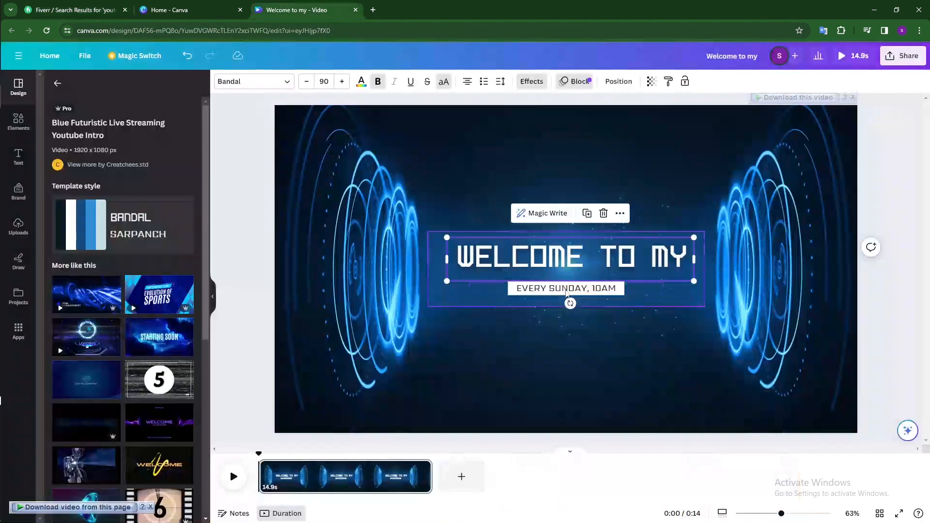
triple_click(581, 290)
right_click(581, 290)
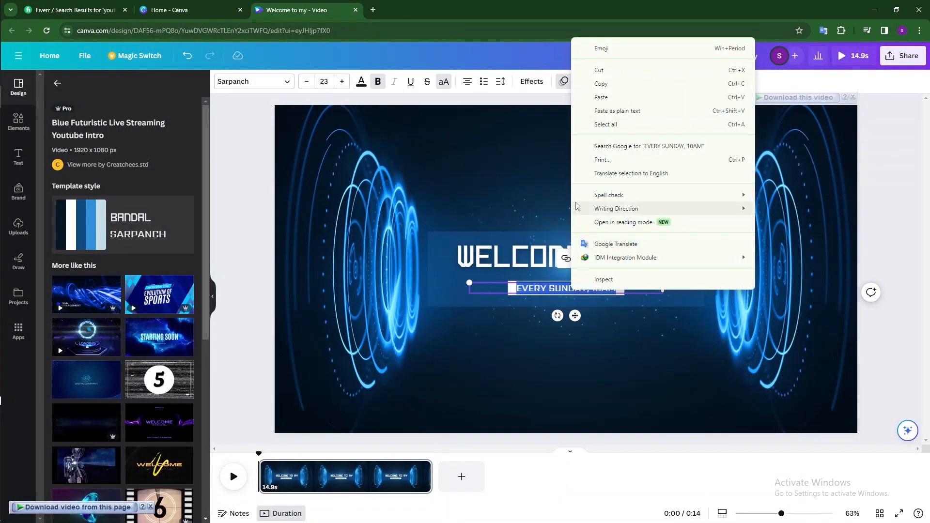
click(598, 99)
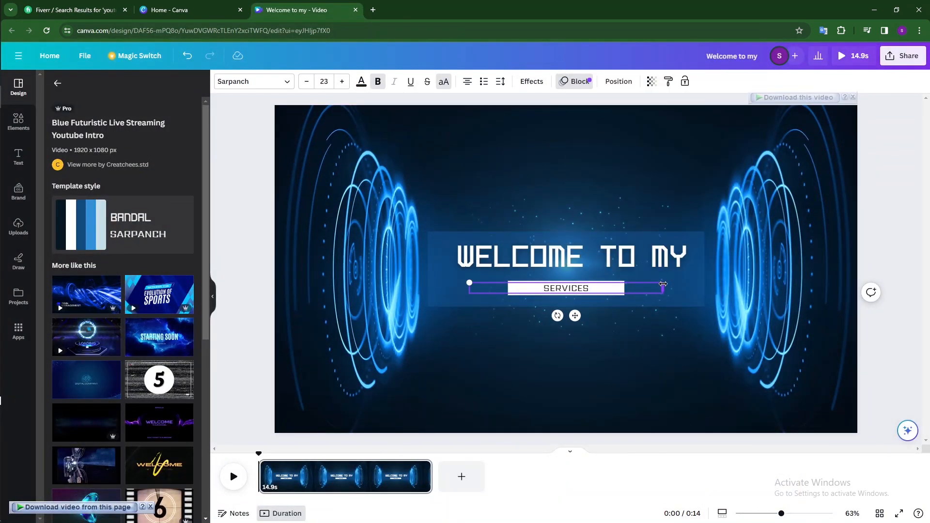
- Narrow the SERVICES subtitle's text box and move it off the white bar to below the banner
drag(663, 287, 624, 286)
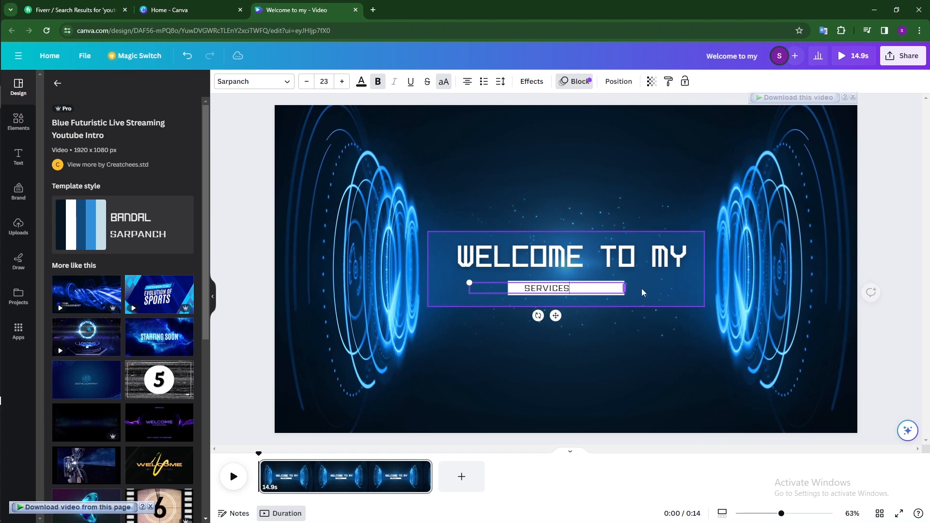
click(645, 292)
click(618, 291)
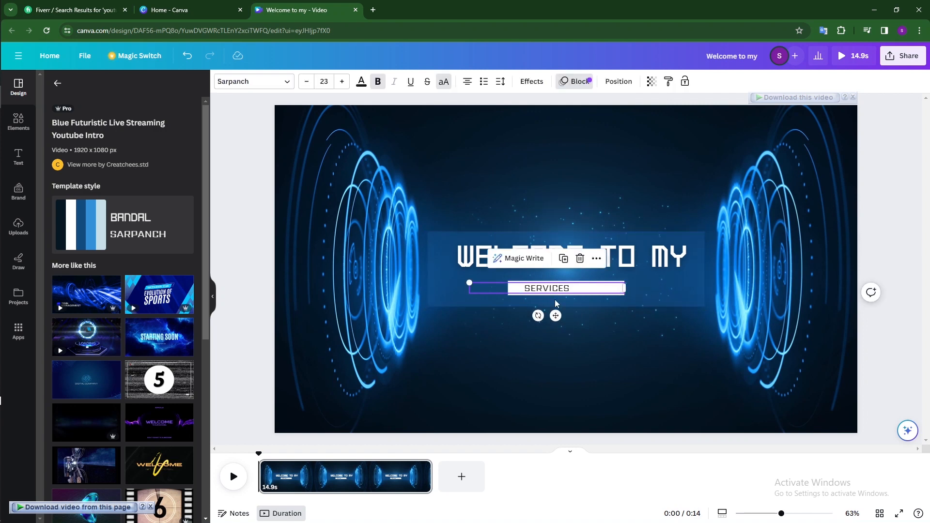
drag(556, 316, 565, 356)
- Shorten the white bar, recenter it under the heading and move the SERVICES text back onto it
click(570, 290)
click(576, 291)
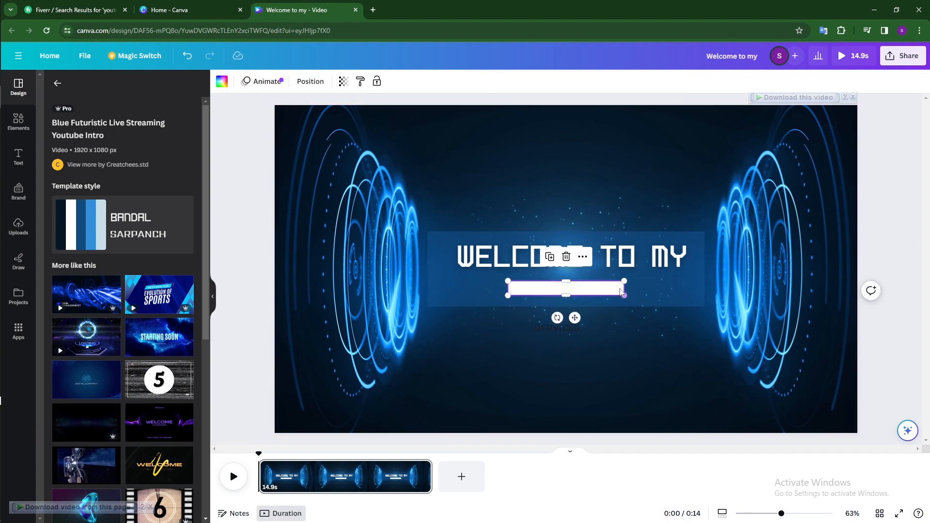
drag(624, 288, 594, 289)
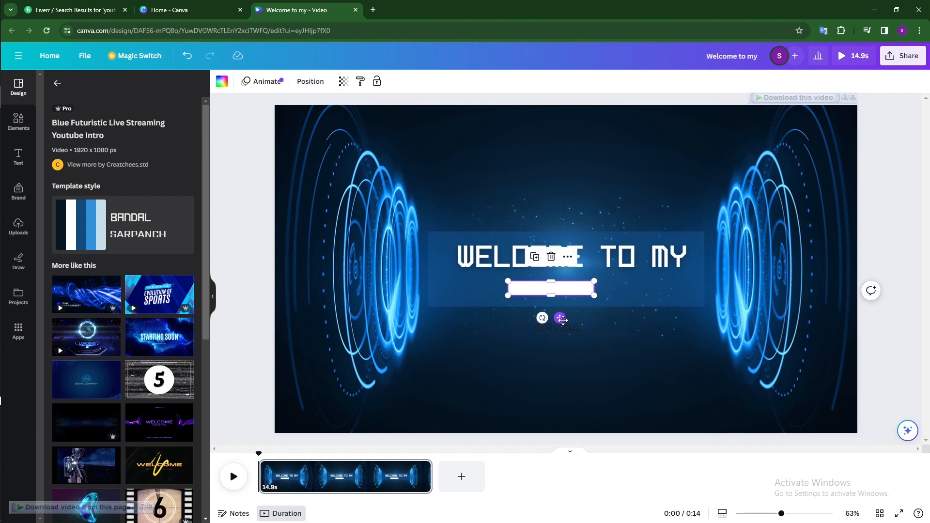
drag(557, 316, 572, 321)
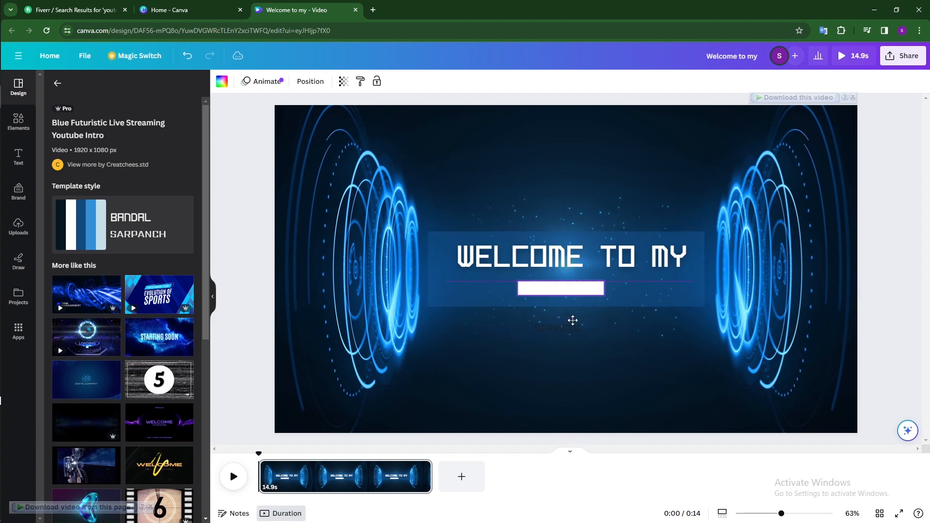
drag(569, 332, 567, 289)
drag(567, 289, 567, 289)
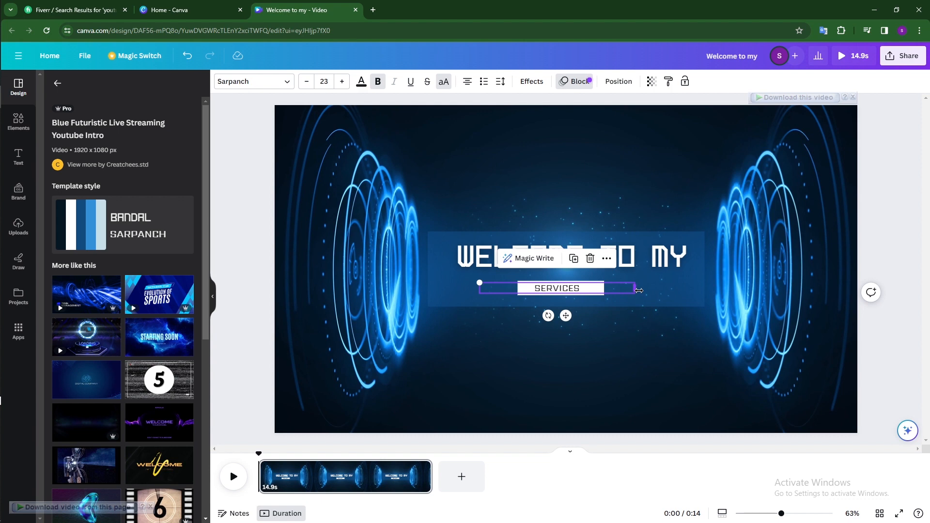
- Widen the SERVICES text box, enlarge its text to size 24.6 and reposition it over the white bar
mouse_move(638, 290)
mouse_down()
mouse_move(612, 294)
mouse_move(652, 295)
mouse_up()
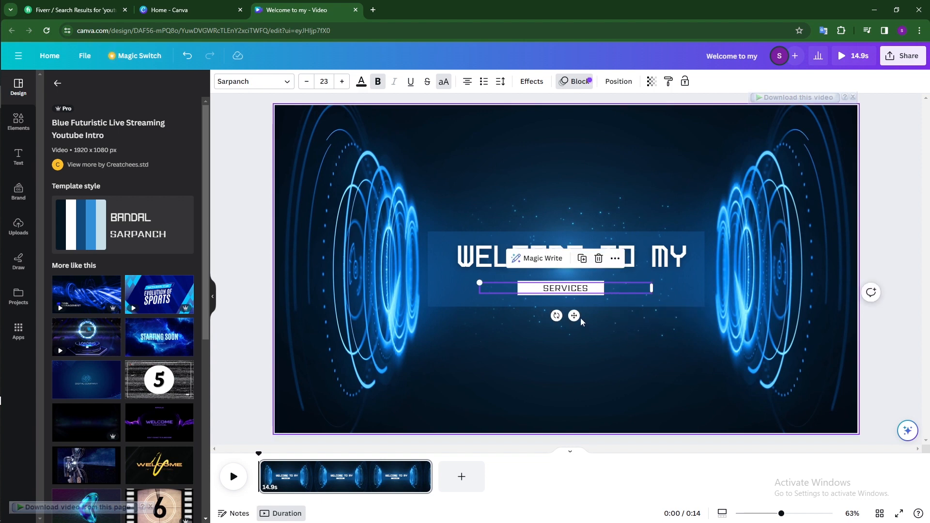
drag(575, 316, 571, 316)
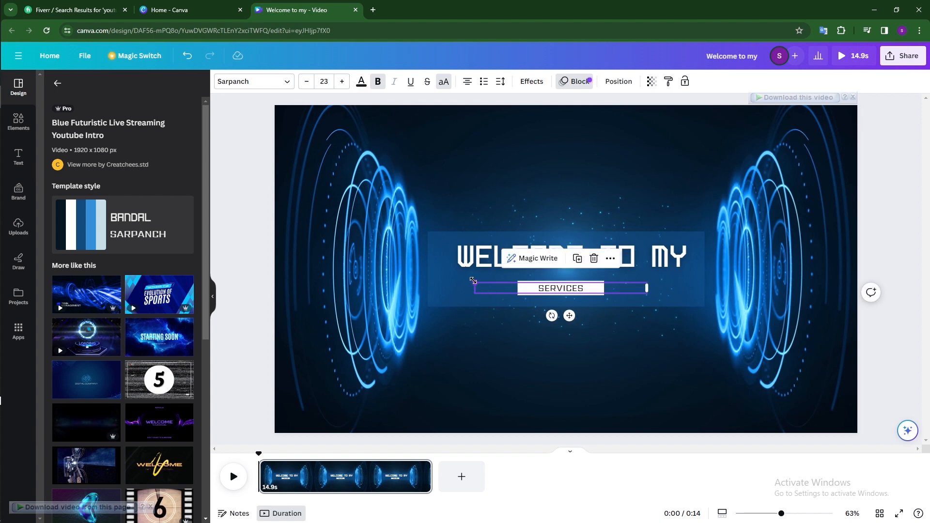
drag(473, 281, 462, 279)
click(582, 346)
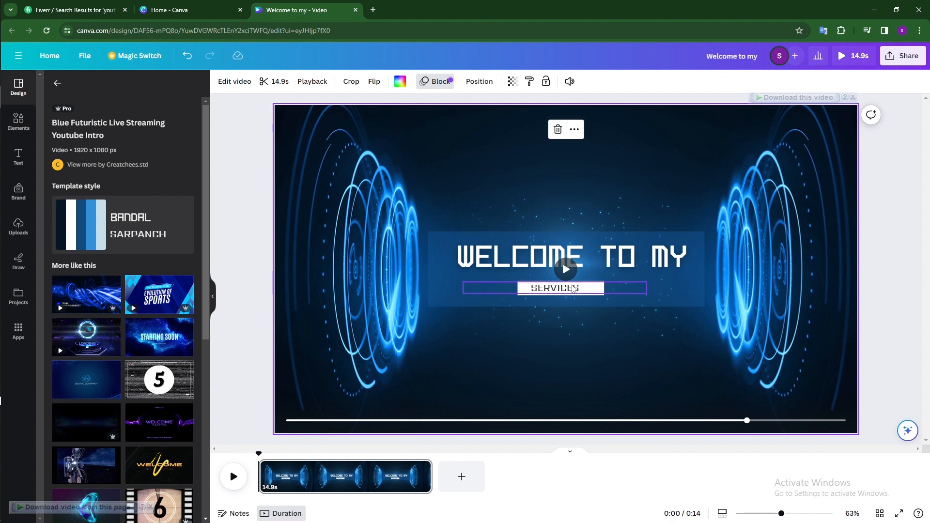
click(573, 289)
drag(571, 286, 570, 285)
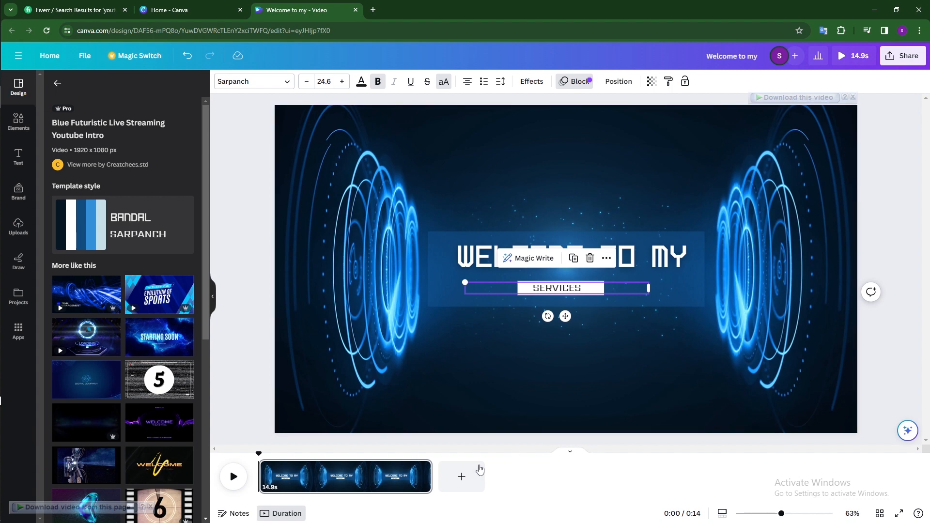
- Preview the intro from the start and trim the page's duration to 5.0 seconds
click(233, 478)
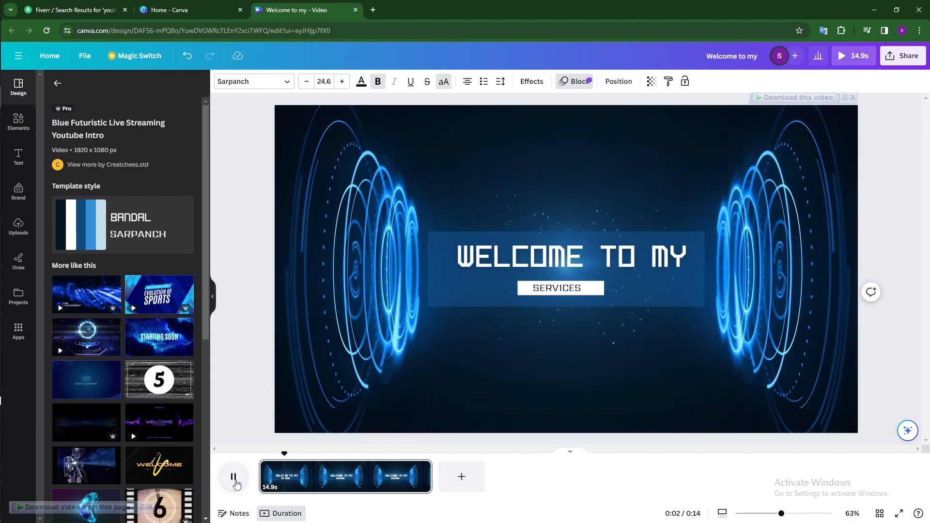
click(234, 478)
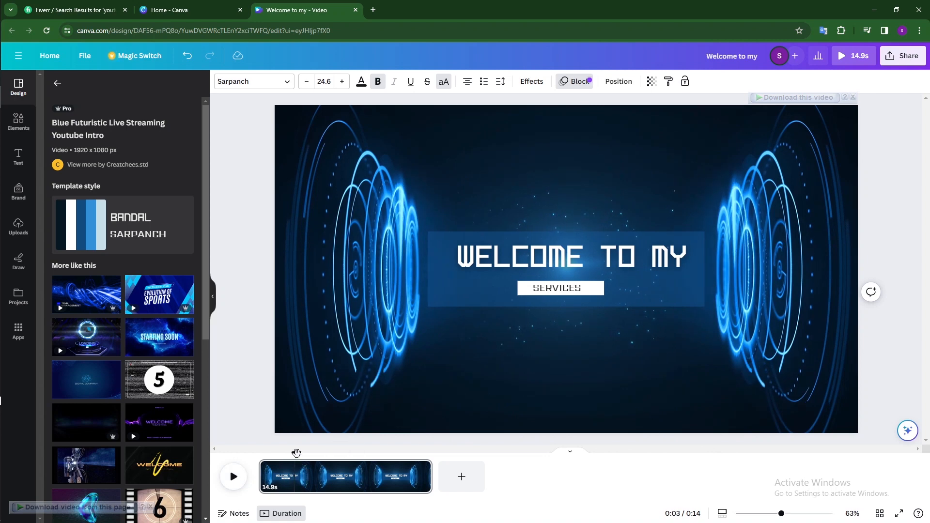
drag(294, 454, 228, 455)
click(234, 484)
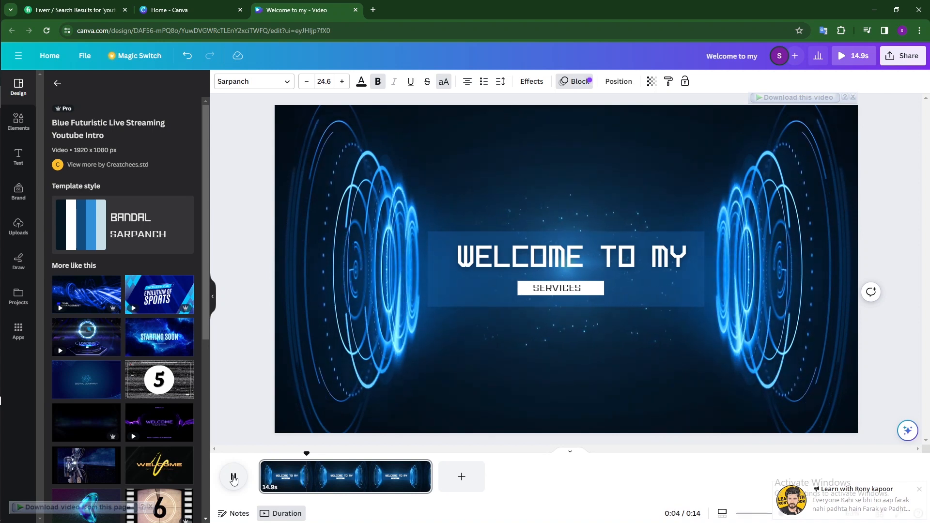
click(234, 479)
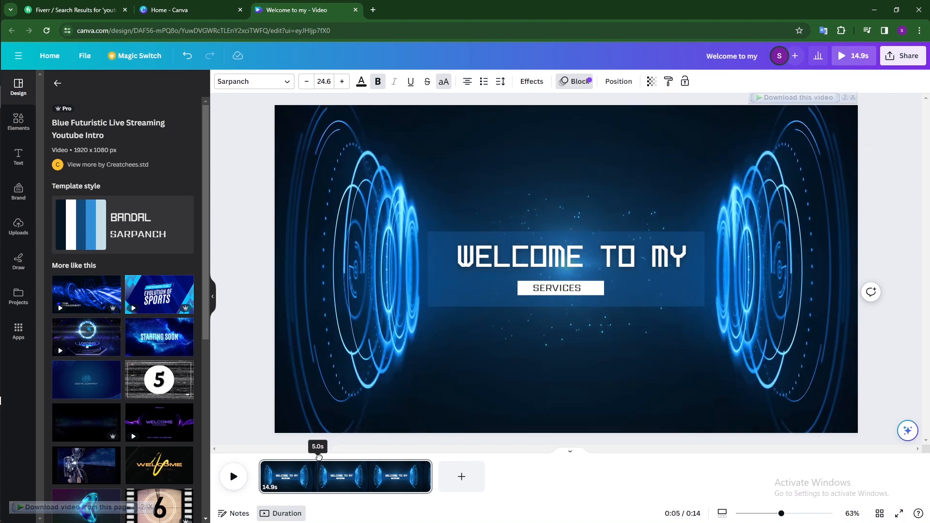
drag(431, 477, 318, 485)
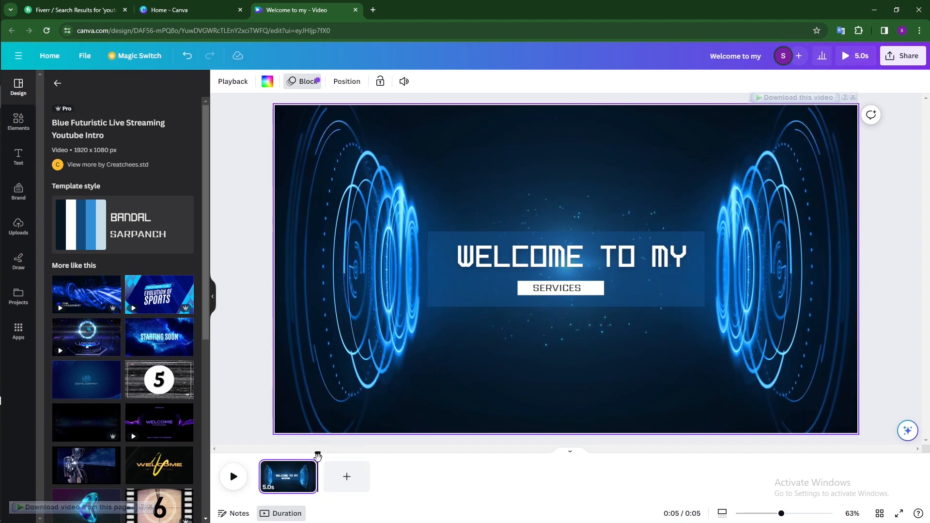
- Play the trimmed 5.0-second intro from the beginning to check its text animation, and pause it
drag(318, 458, 257, 461)
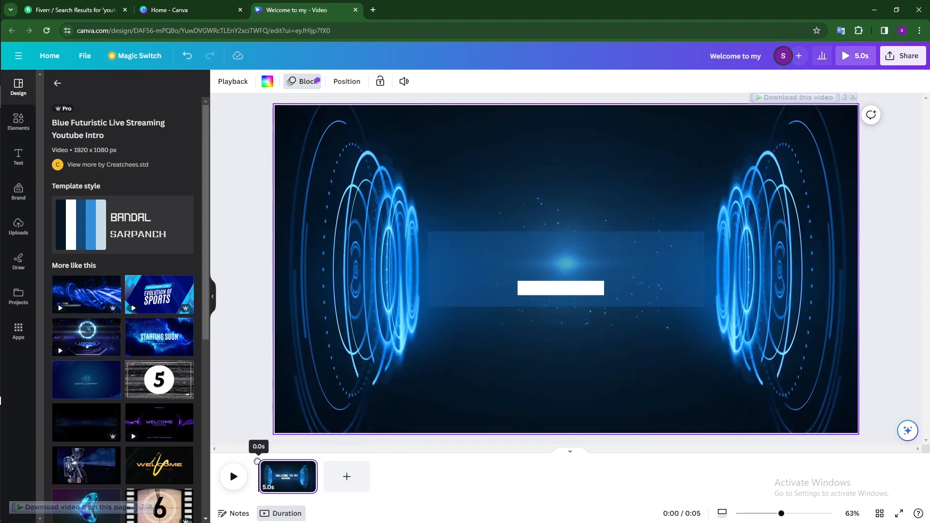
click(234, 482)
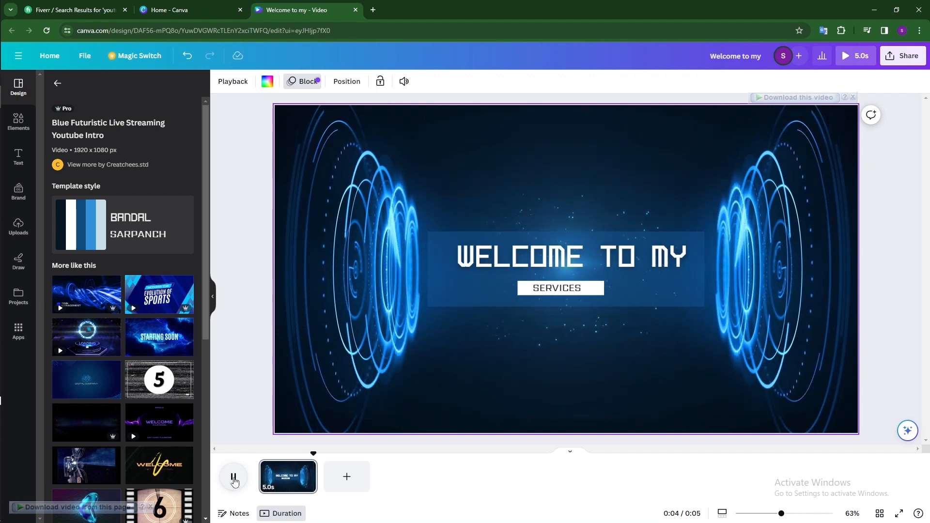
click(234, 481)
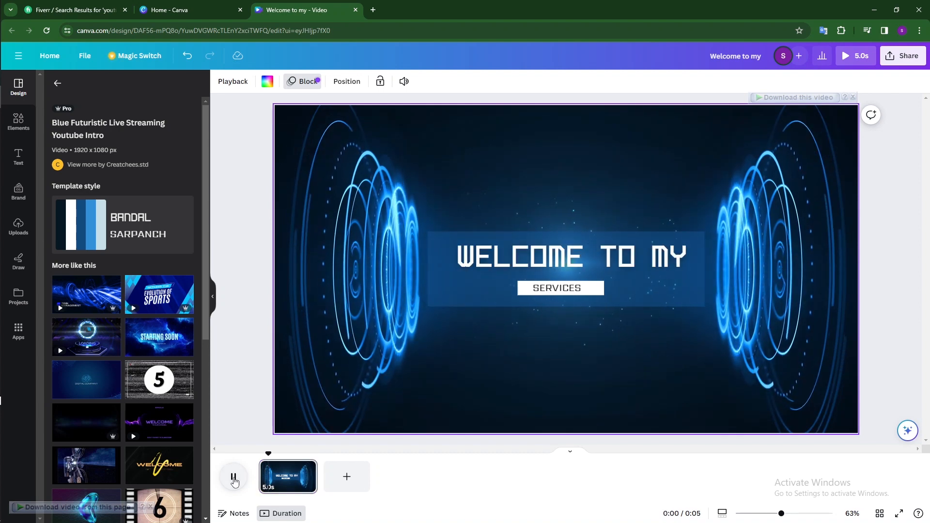
click(235, 481)
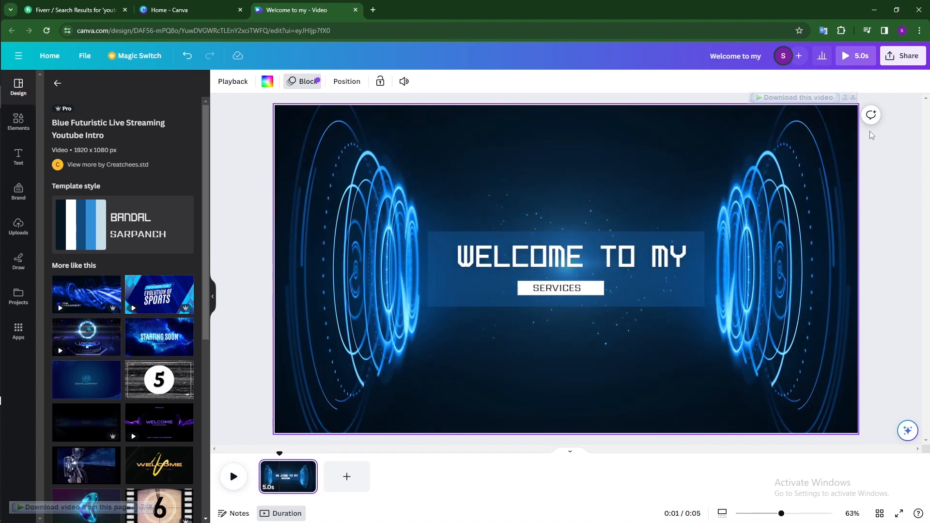
- Download the intro design as an MP4 Video at 1080p (HD) quality
click(906, 58)
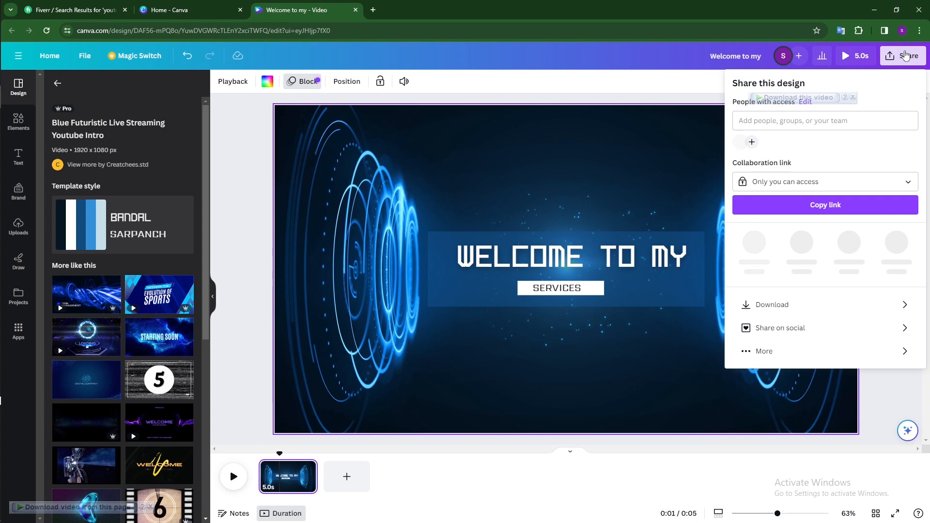
click(846, 298)
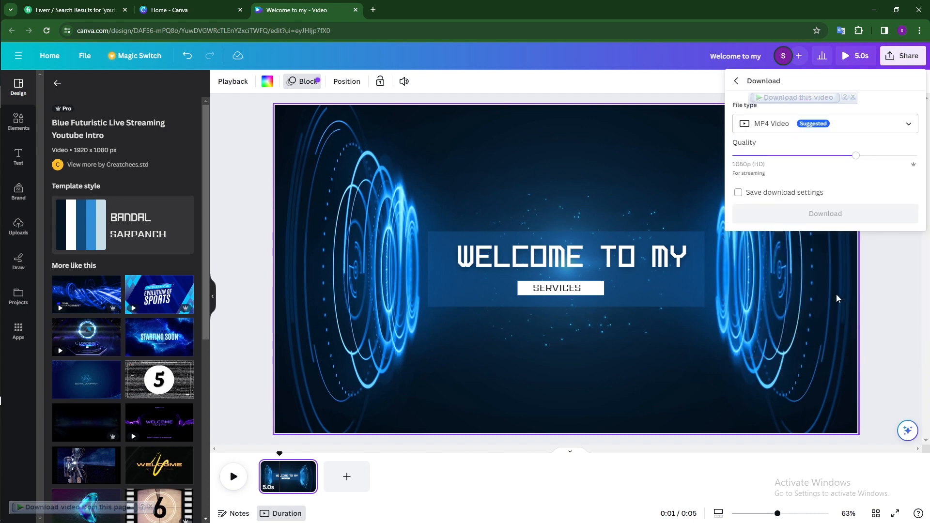
click(849, 123)
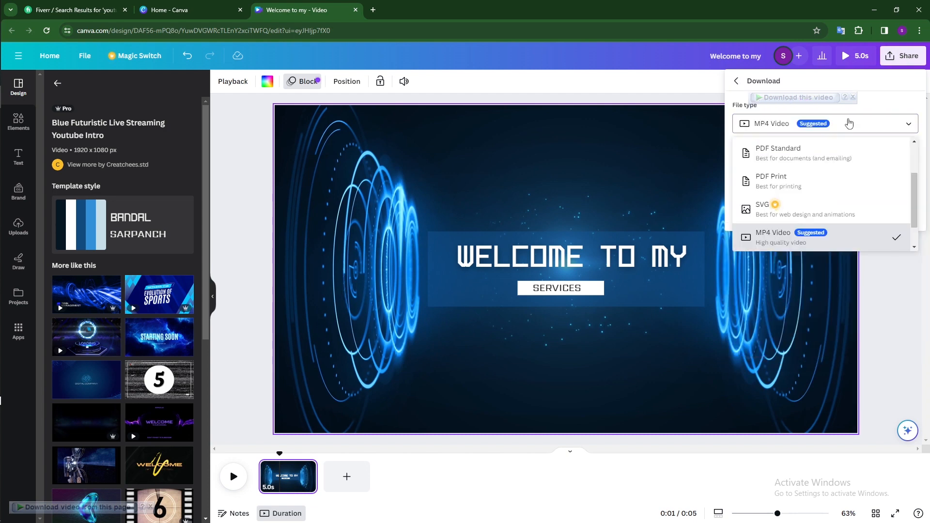
click(776, 237)
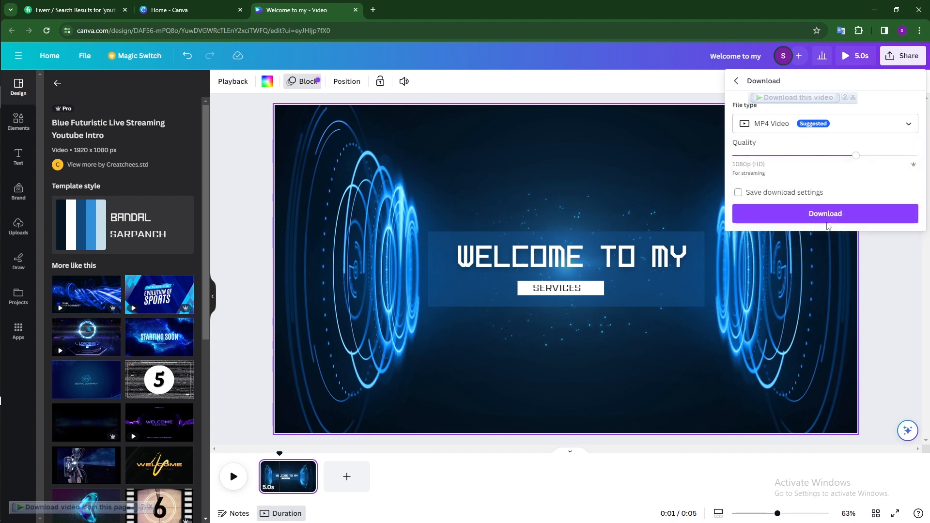
click(830, 221)
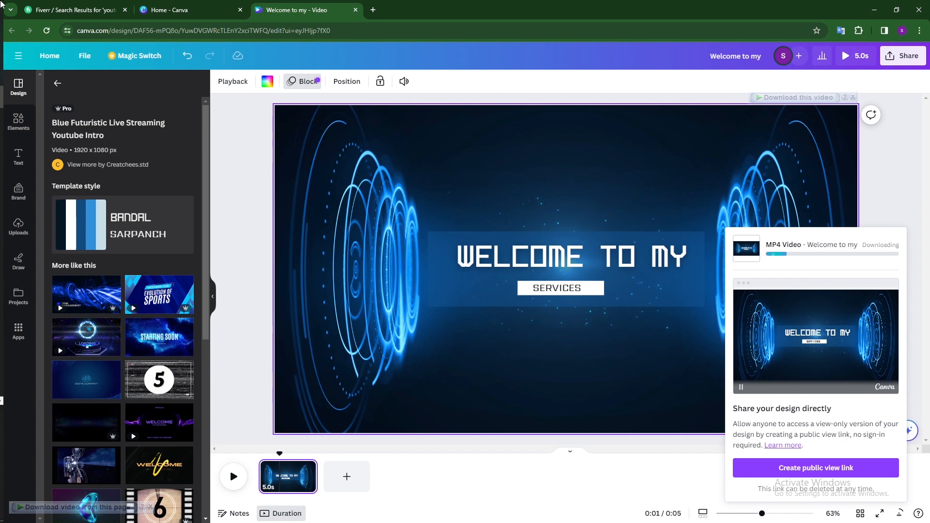
- Switch to the Fiverr results for youtube thumbnail design and look over the listed gigs
click(78, 10)
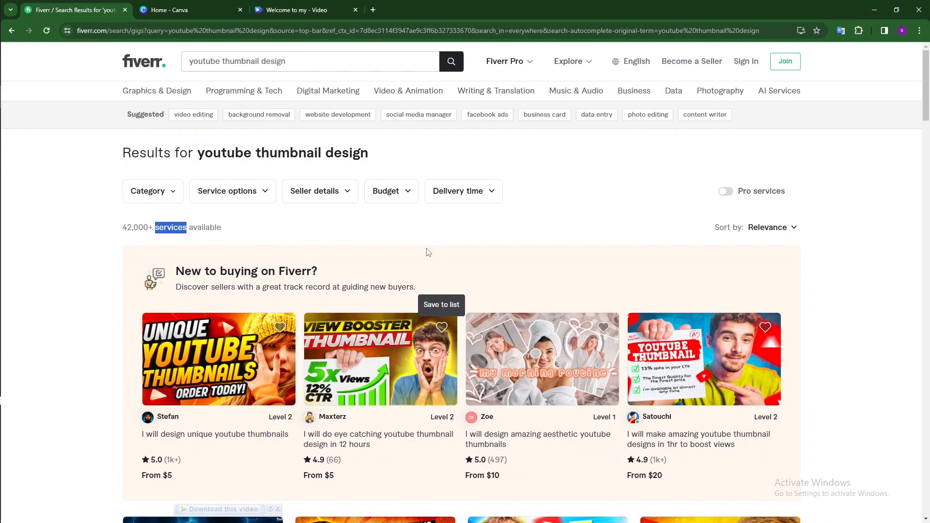
click(328, 62)
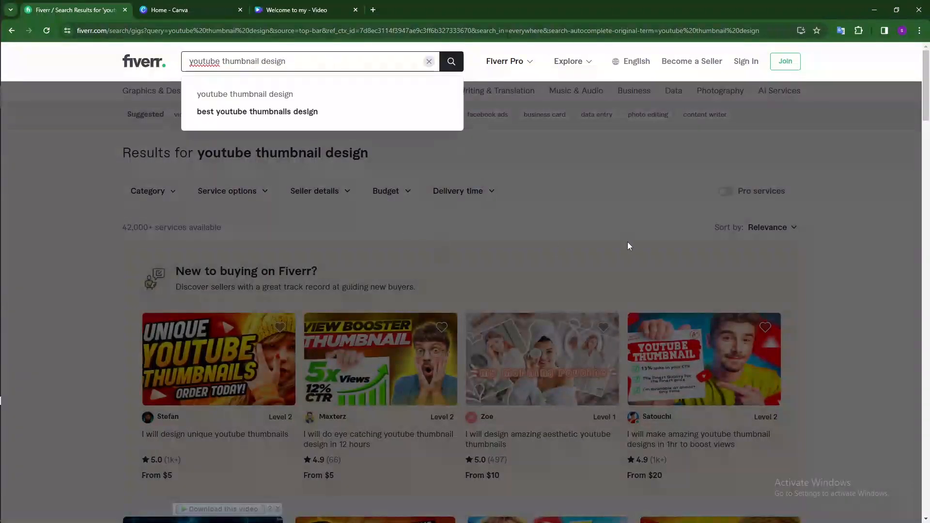
click(604, 160)
scroll(356, 392, down, 6)
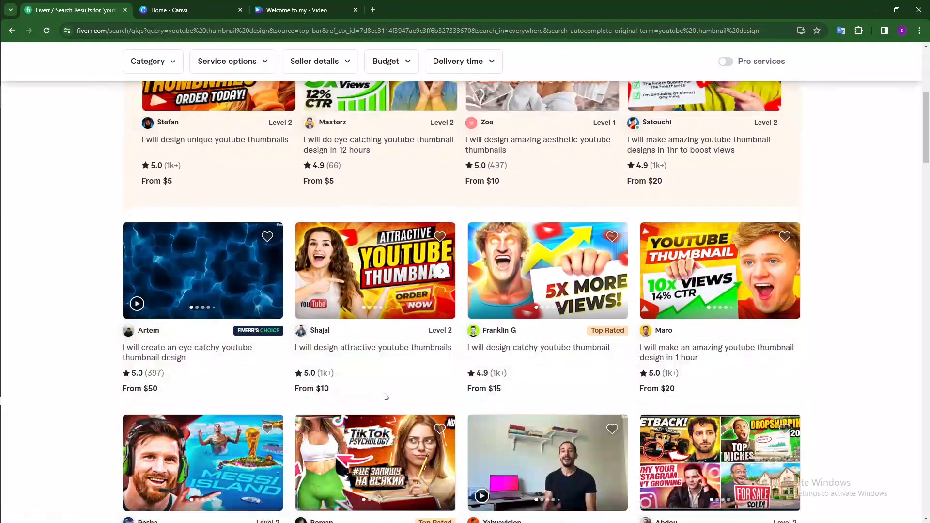
scroll(227, 241, up, 6)
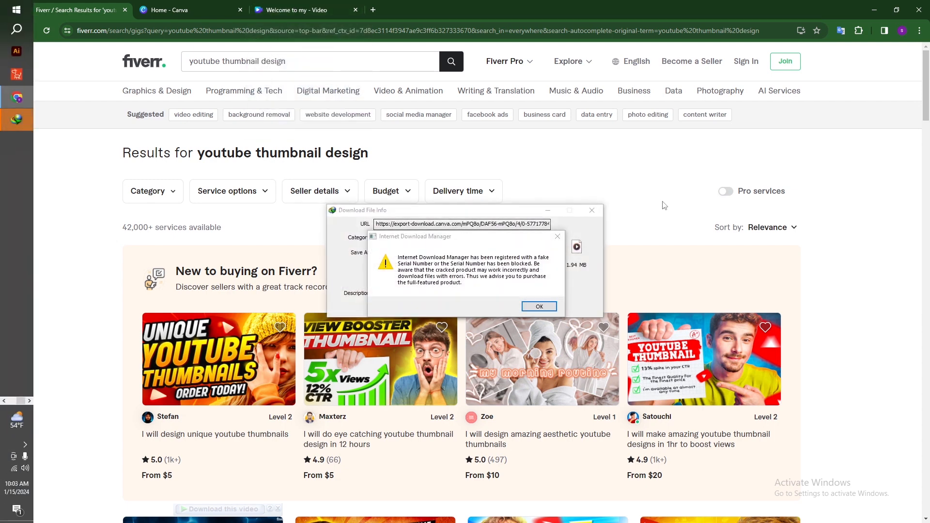
- Dismiss the Internet Download Manager warning and minimize its Download File Info window
click(556, 238)
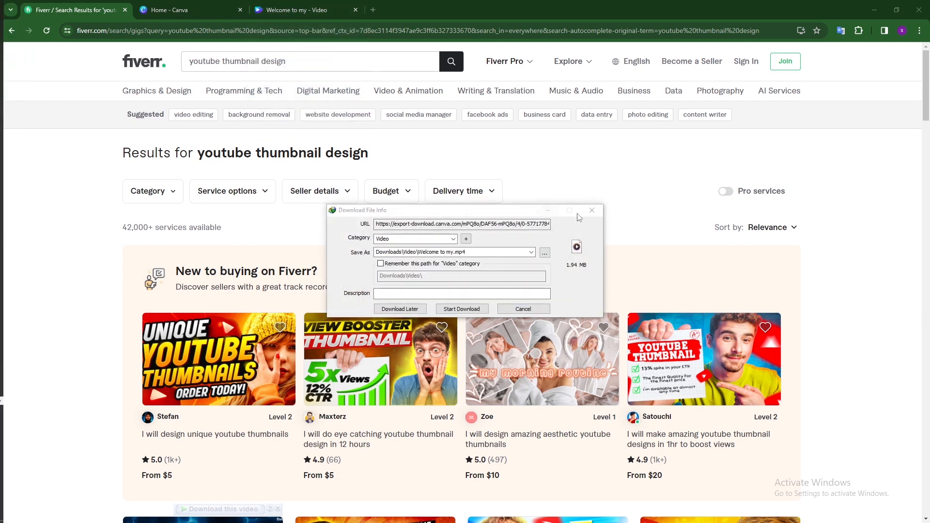
click(546, 209)
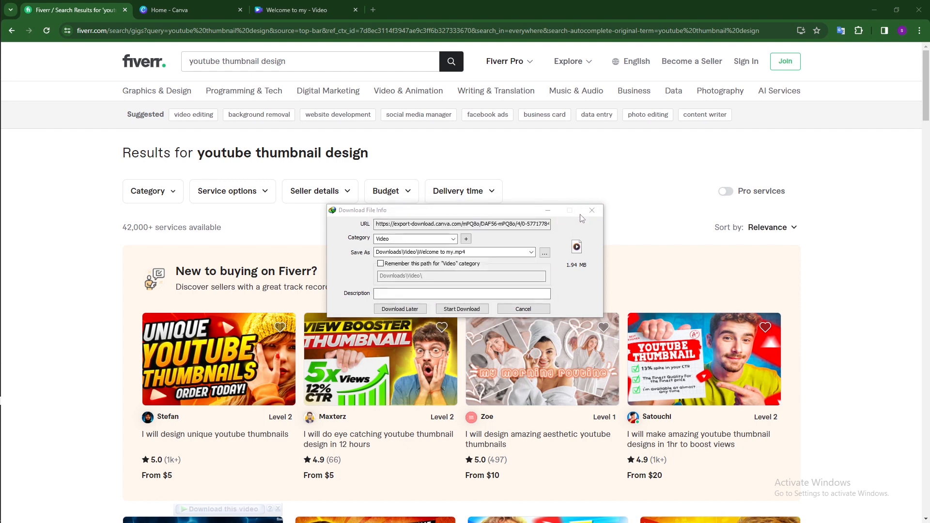
click(553, 211)
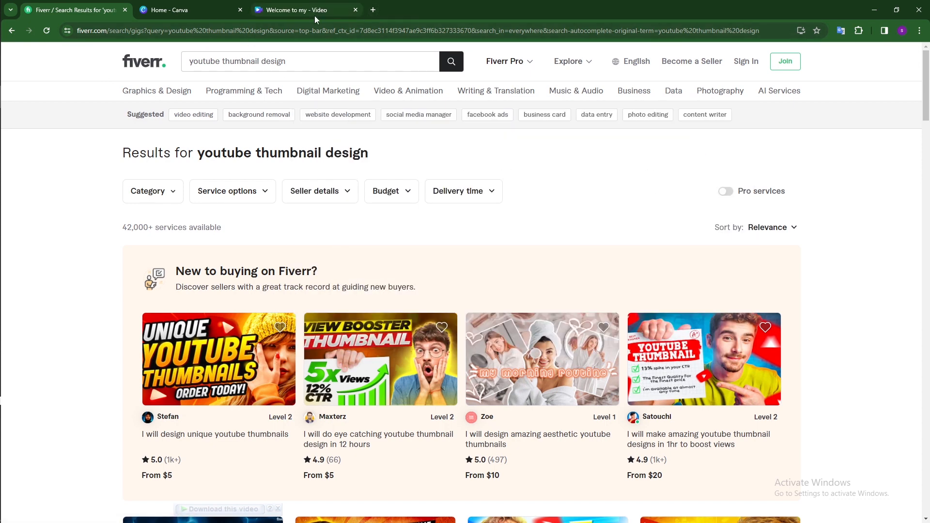
- Return to the Canva intro design and look through the similar templates listed for it
click(299, 12)
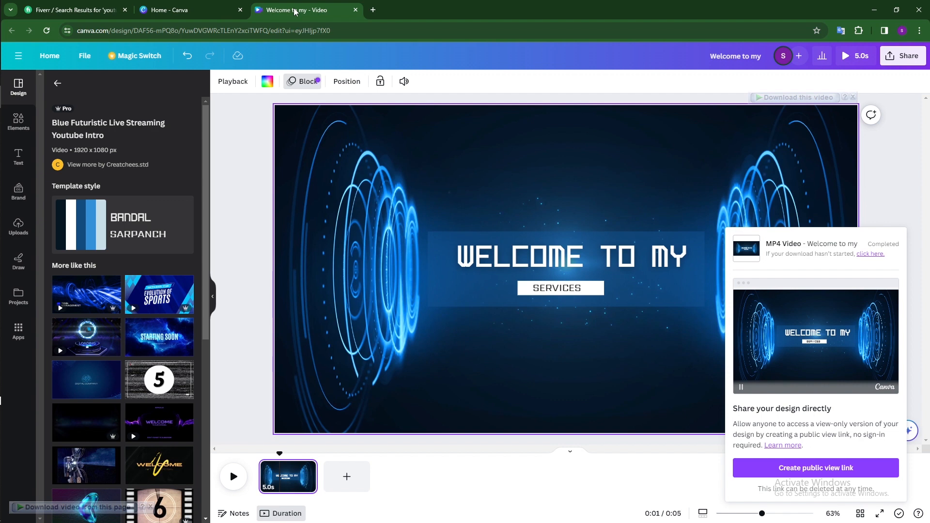
click(486, 151)
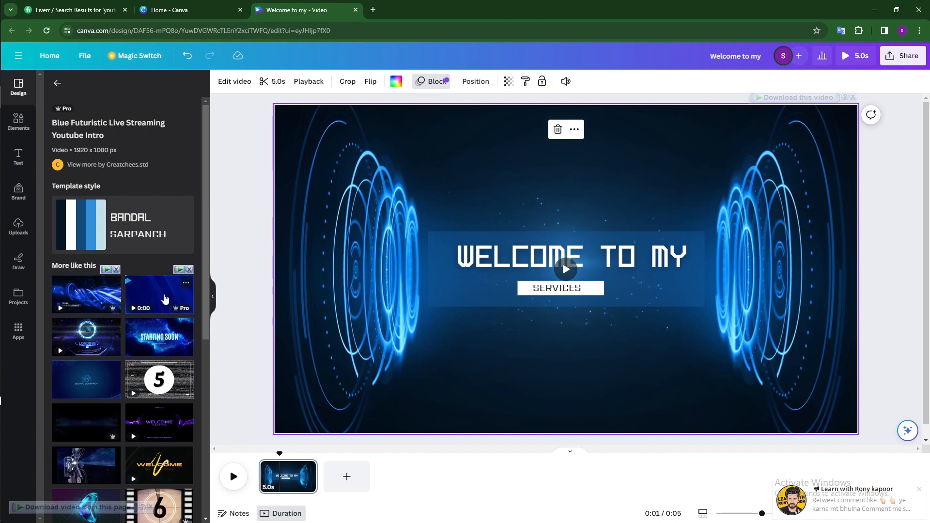
scroll(125, 414, down, 4)
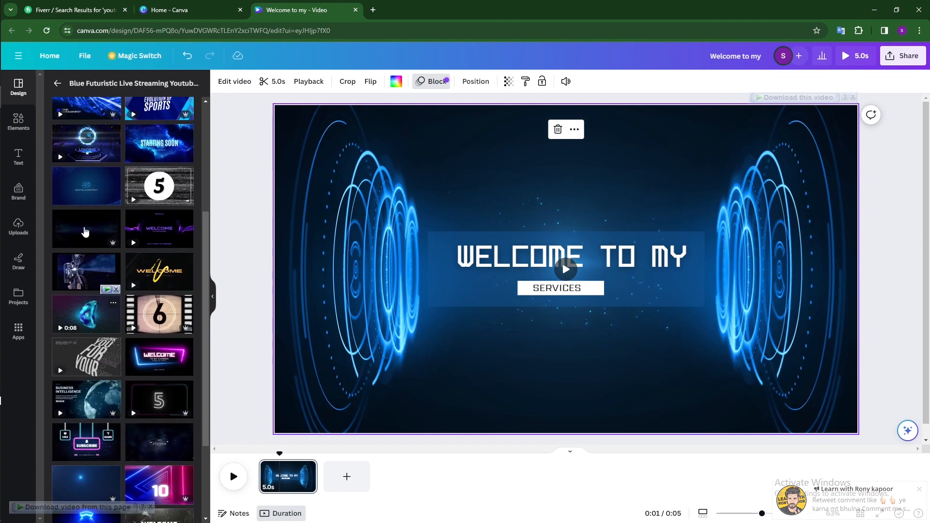
scroll(84, 208, up, 2)
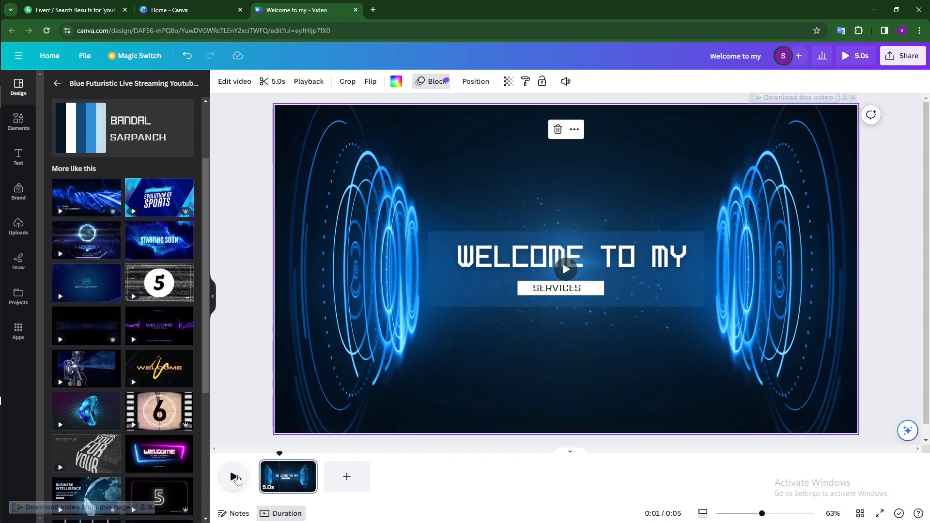
- Replay the intro from the start and shorten the page's duration to 3.5 seconds
click(235, 478)
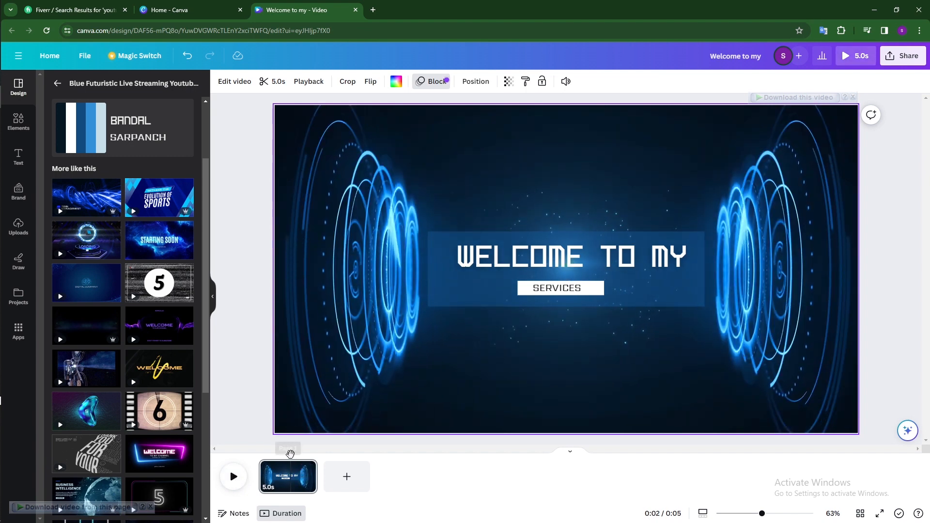
drag(291, 456, 203, 456)
click(233, 477)
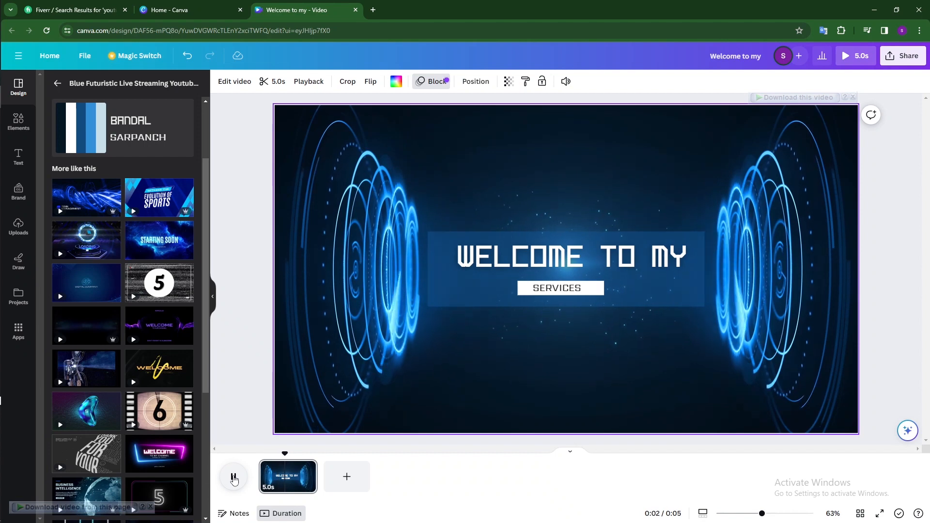
click(234, 479)
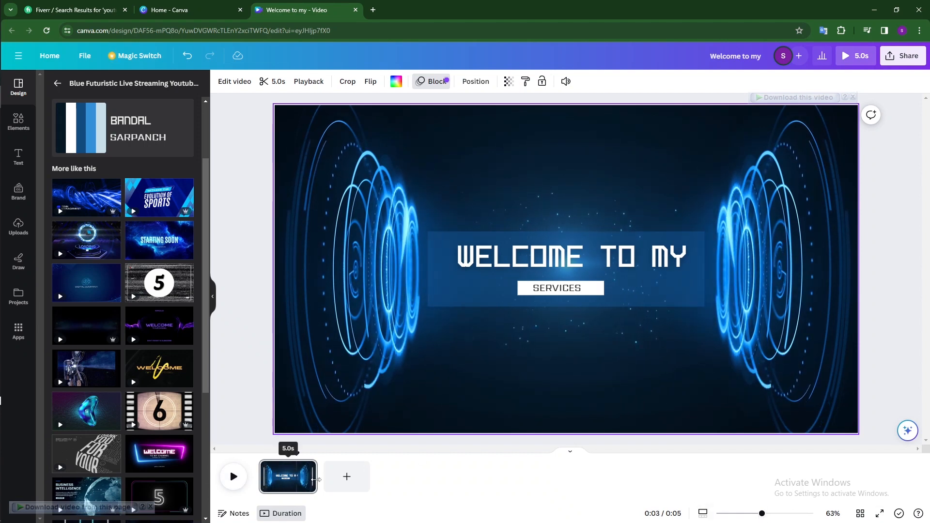
drag(316, 480, 298, 481)
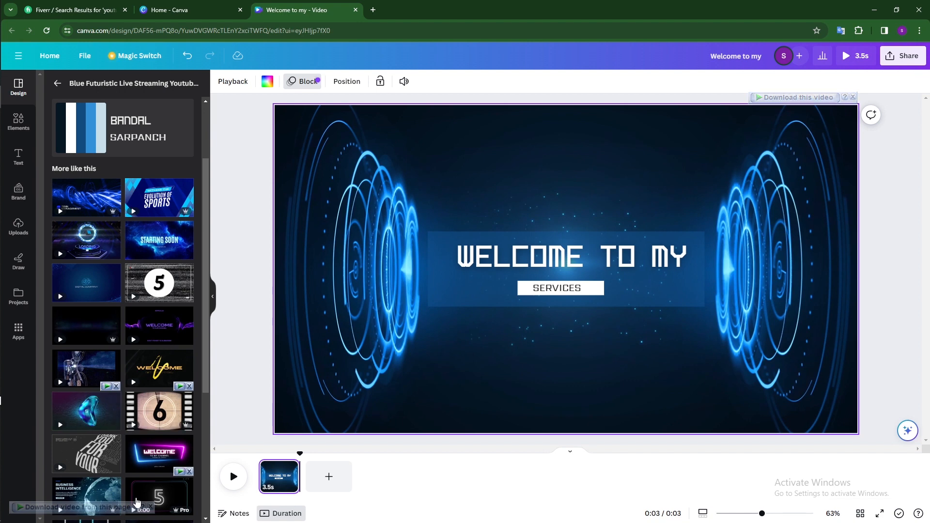
- Look through the remaining similar intro templates and return to the Canva home page
scroll(129, 459, down, 1)
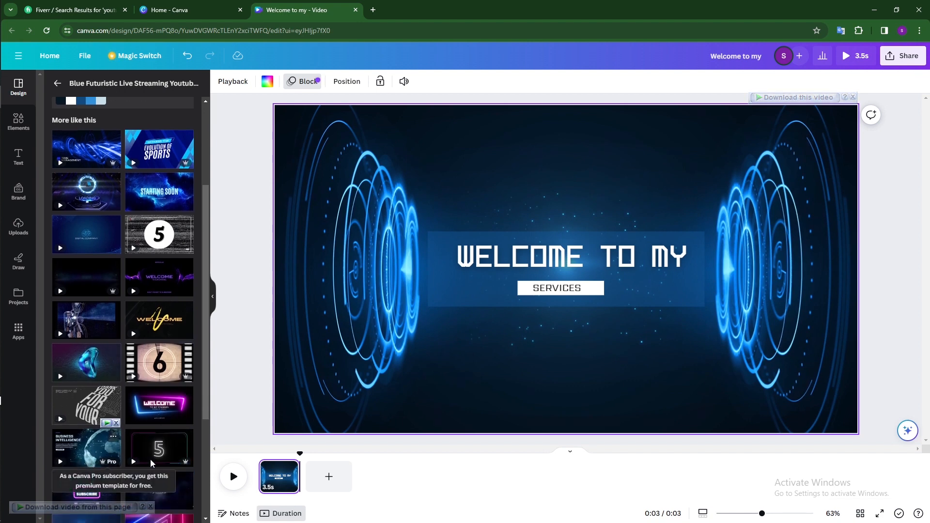
scroll(146, 459, down, 2)
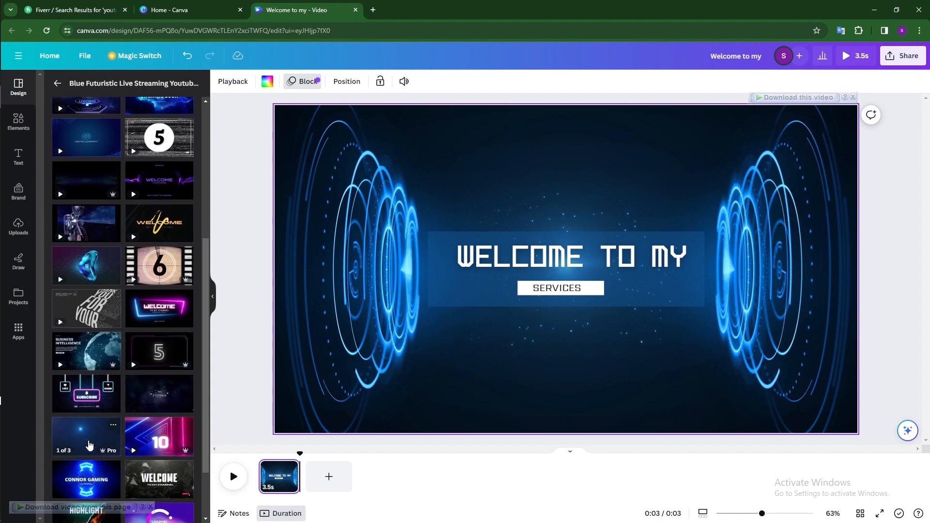
click(197, 6)
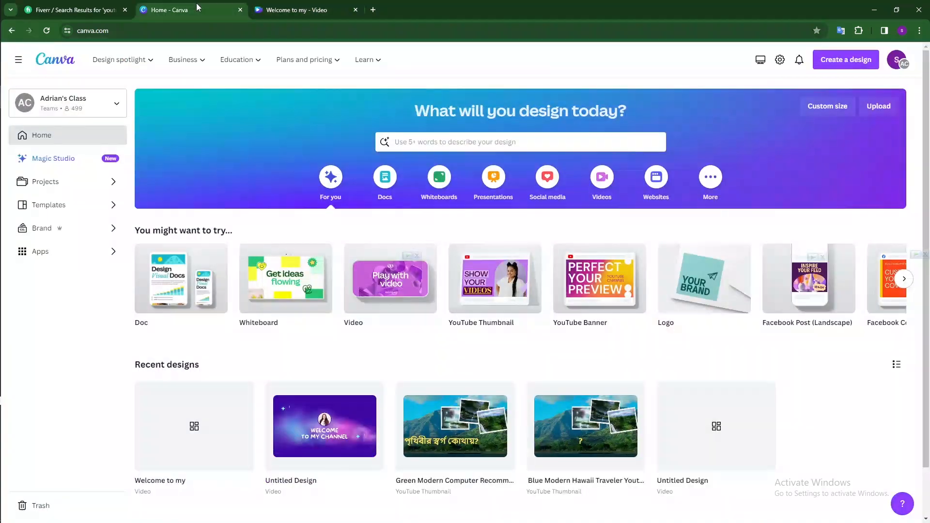
- Minimize the browser and close the Internet Download Manager's Download File Info window for the intro video
click(875, 9)
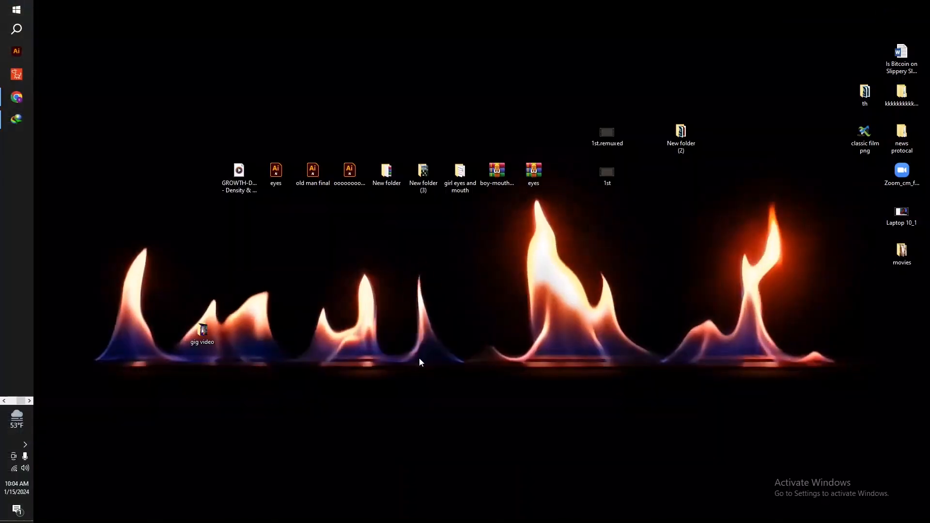
click(20, 124)
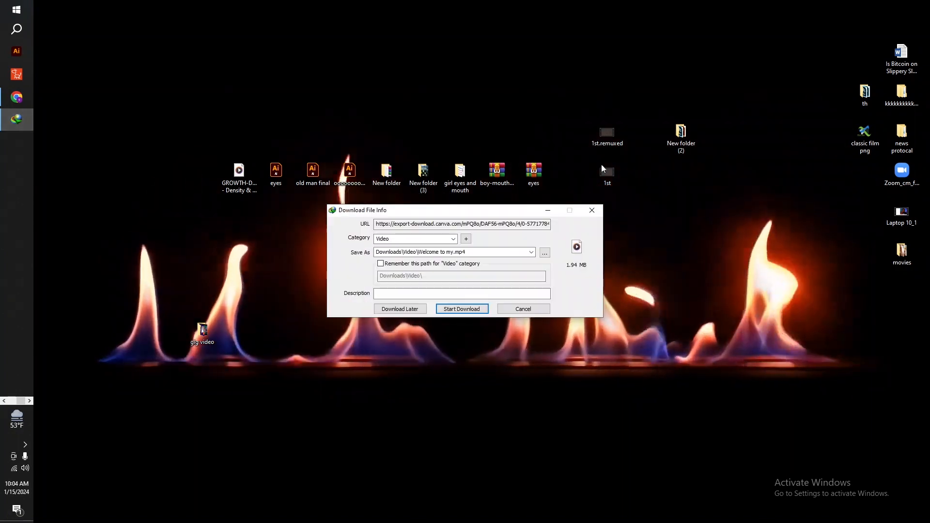
click(599, 214)
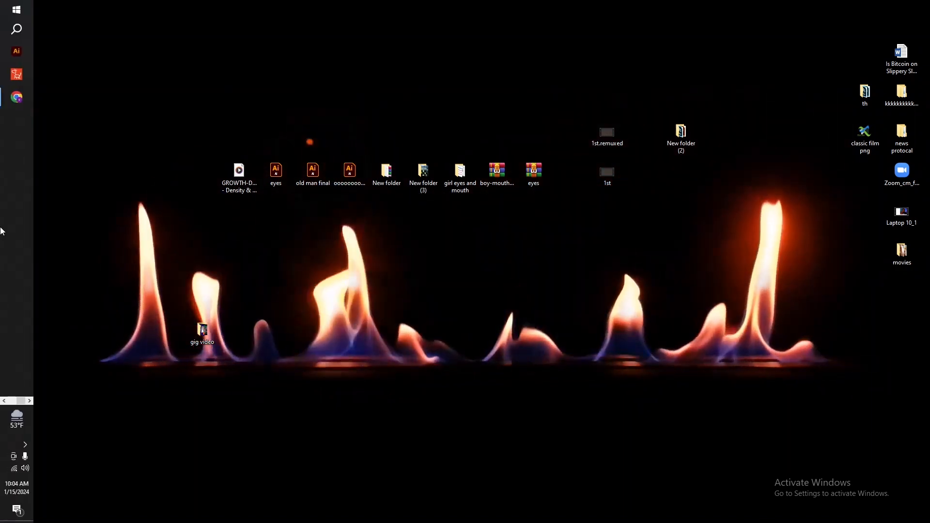
- Switch to Adobe Premiere Pro and create a new project named Untitled with the Desktop as its location
click(4, 401)
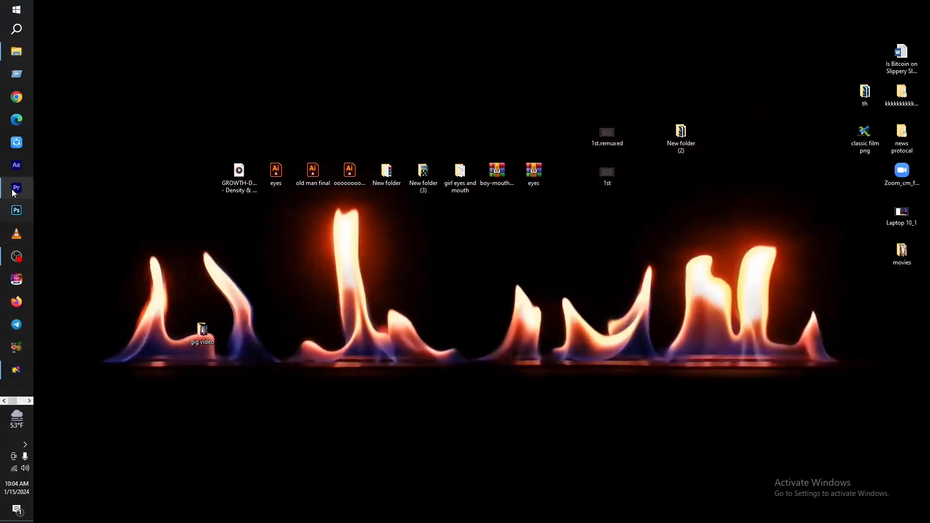
click(16, 188)
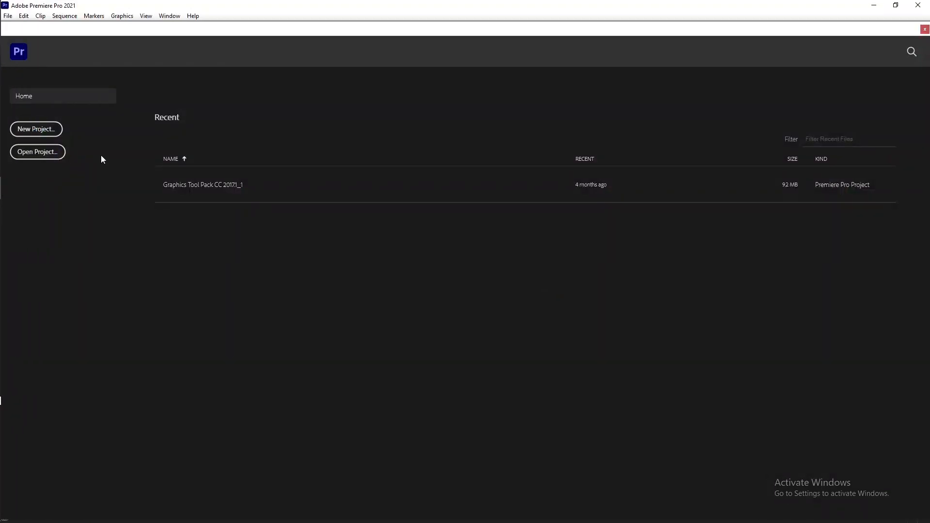
click(53, 133)
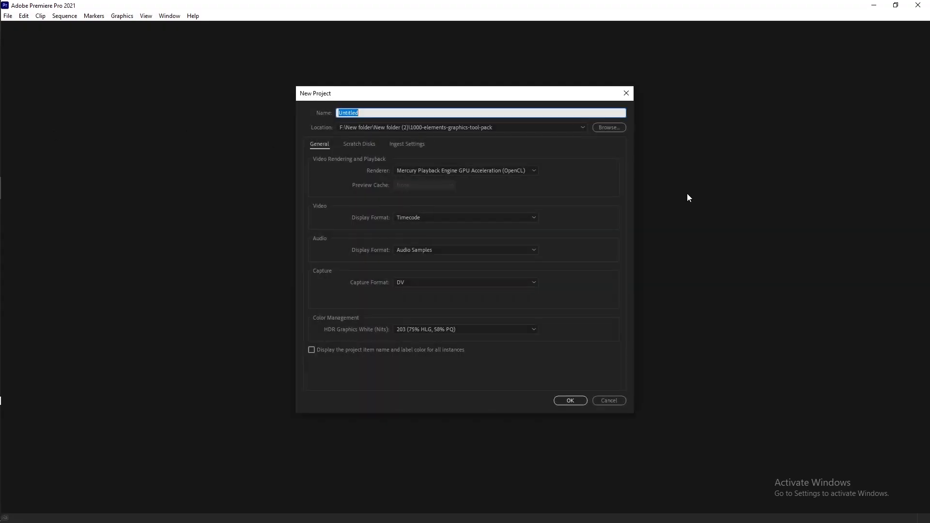
click(601, 130)
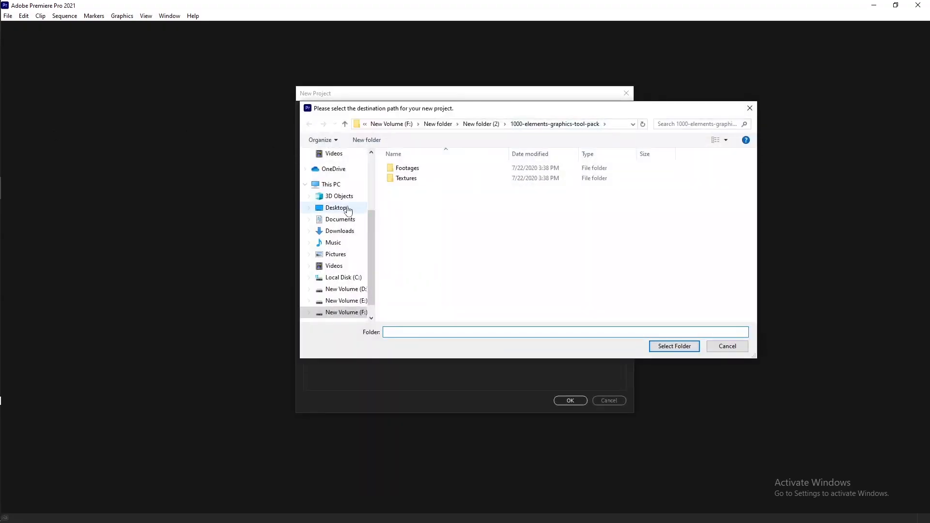
click(334, 208)
click(671, 346)
click(577, 401)
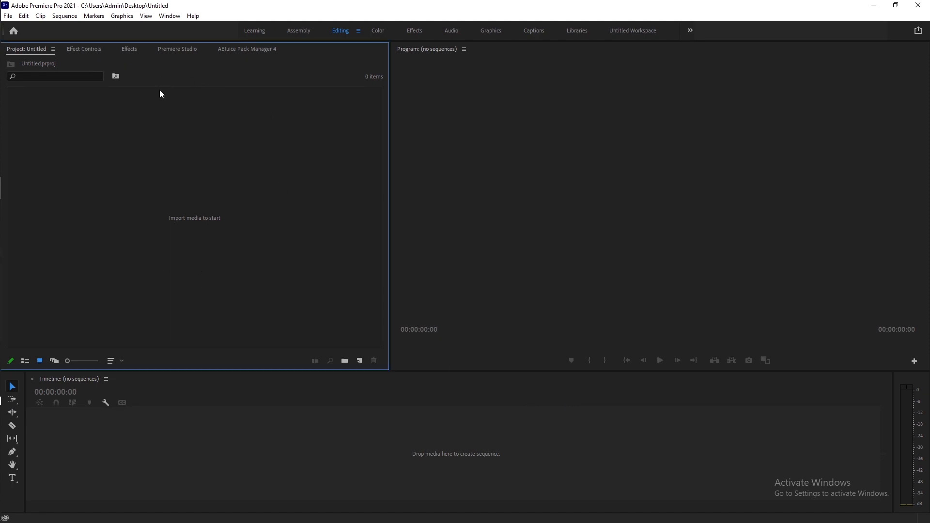
- Show the Demo Transitions presets in the Premiere Studio extension
click(177, 49)
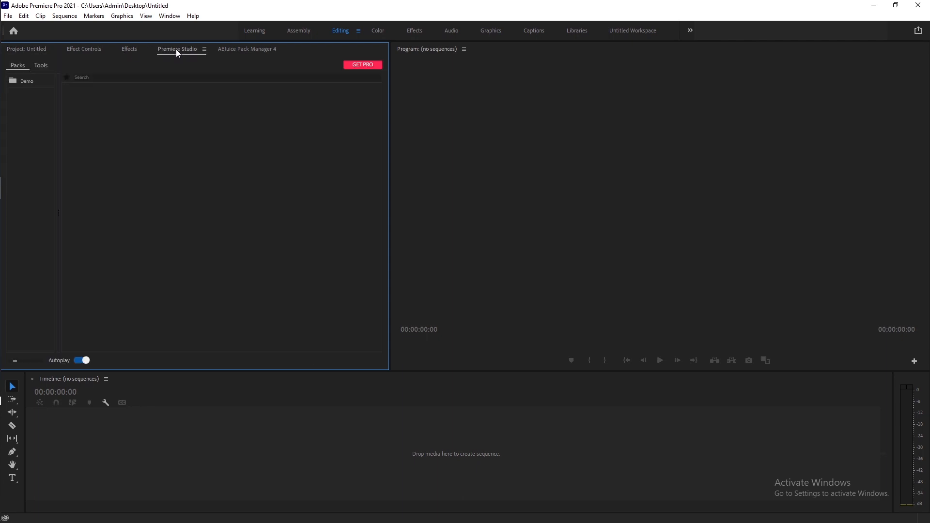
click(27, 80)
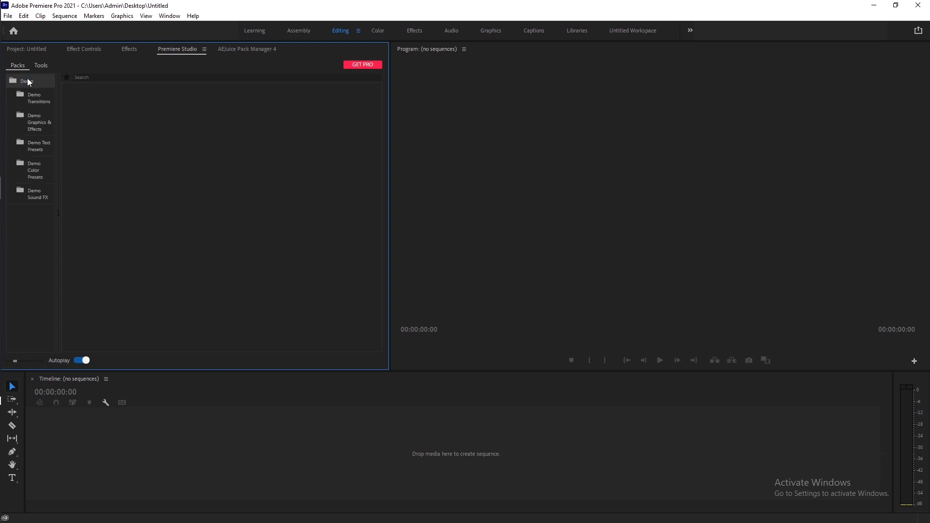
click(35, 106)
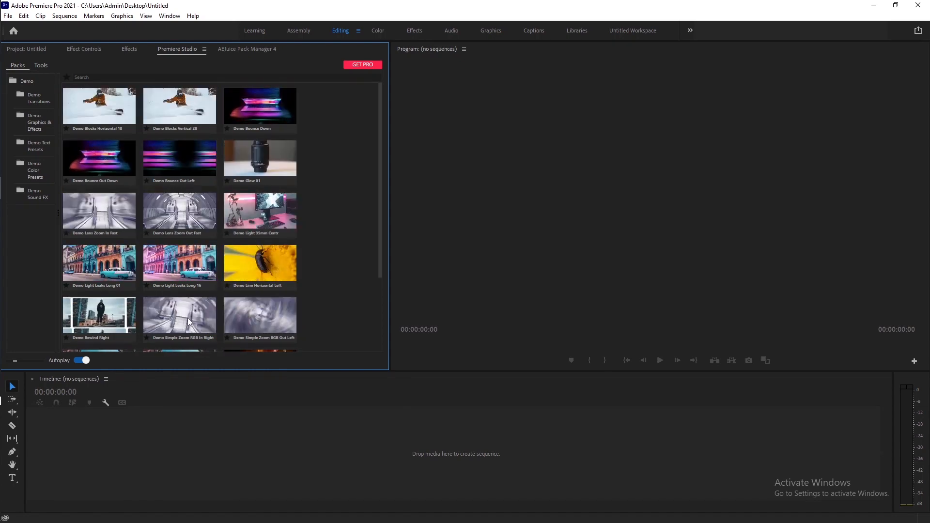
- Browse the AEJuice Starter Pack categories from Film Noise through Flat Icons, Kinetic Typography and Letterboxes to Lightning Storm Clouds
click(252, 49)
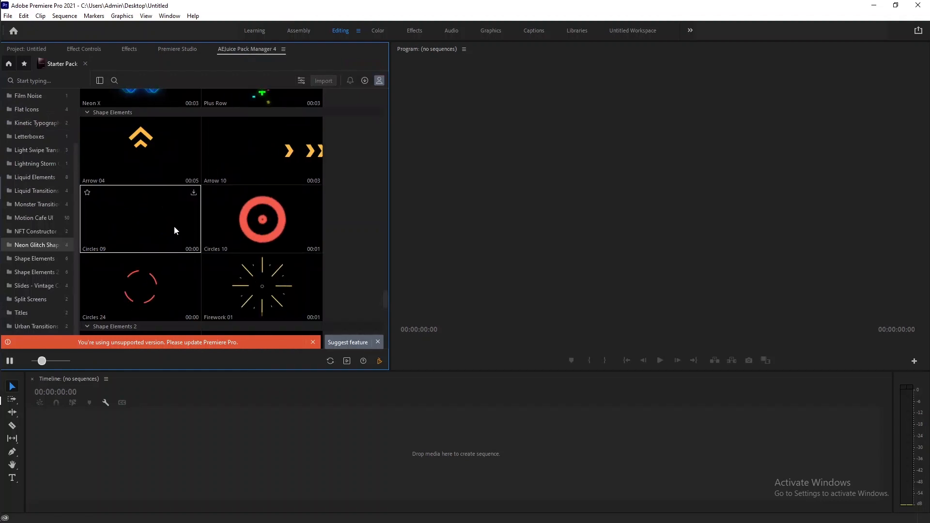
click(32, 137)
click(29, 95)
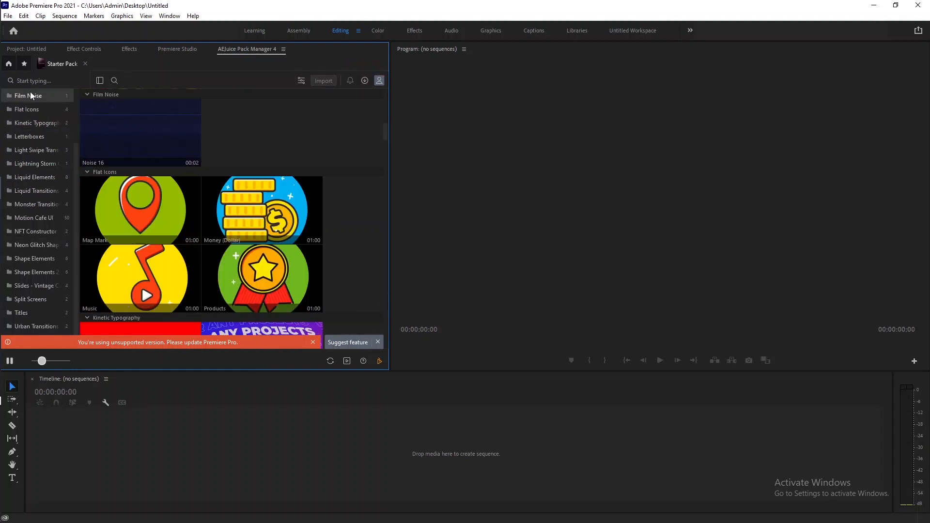
click(27, 111)
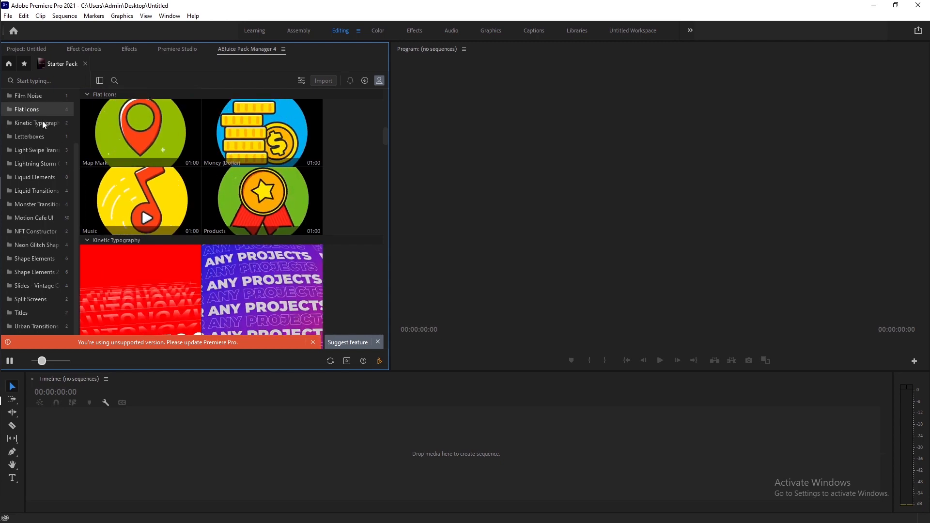
click(42, 123)
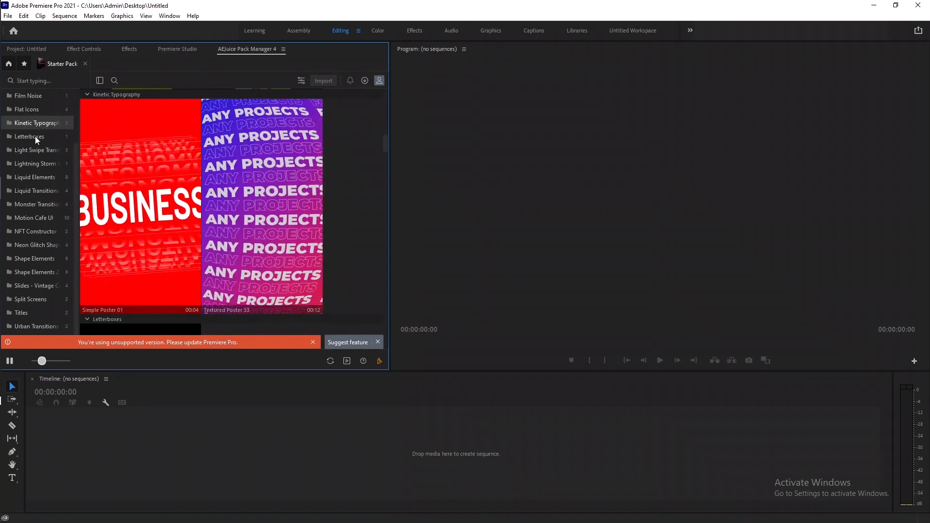
click(35, 136)
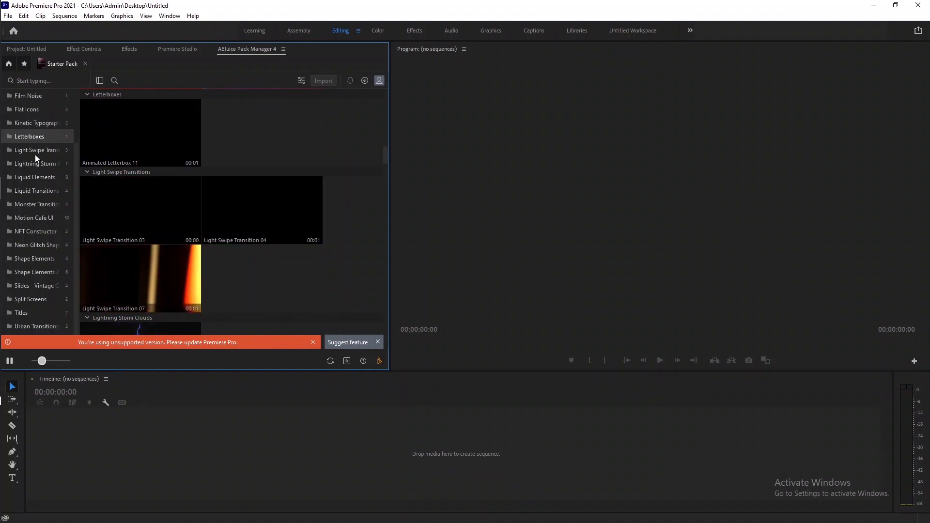
click(34, 152)
click(25, 164)
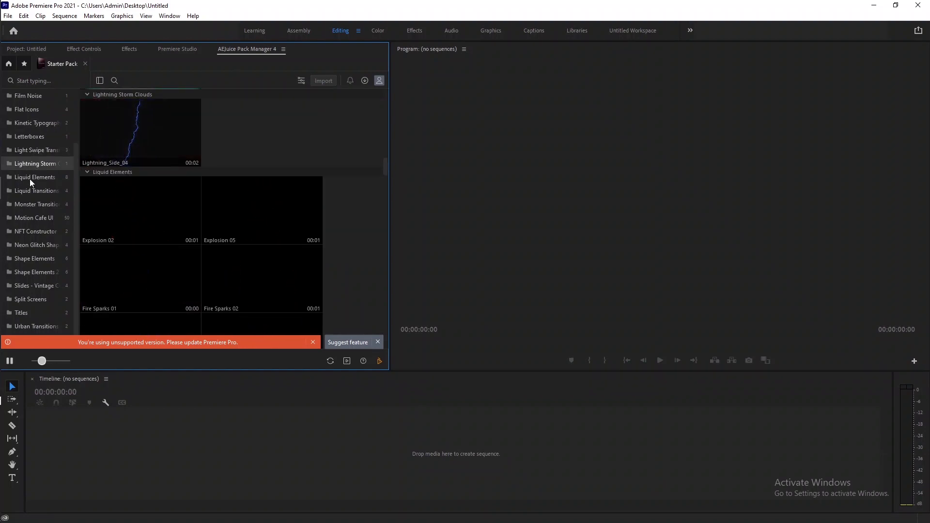
- Browse the Starter Pack categories from Liquid Elements through the transitions, Motion Cafe UI and Neon Glitch Shapes to Shape Elements 2
click(30, 178)
click(34, 191)
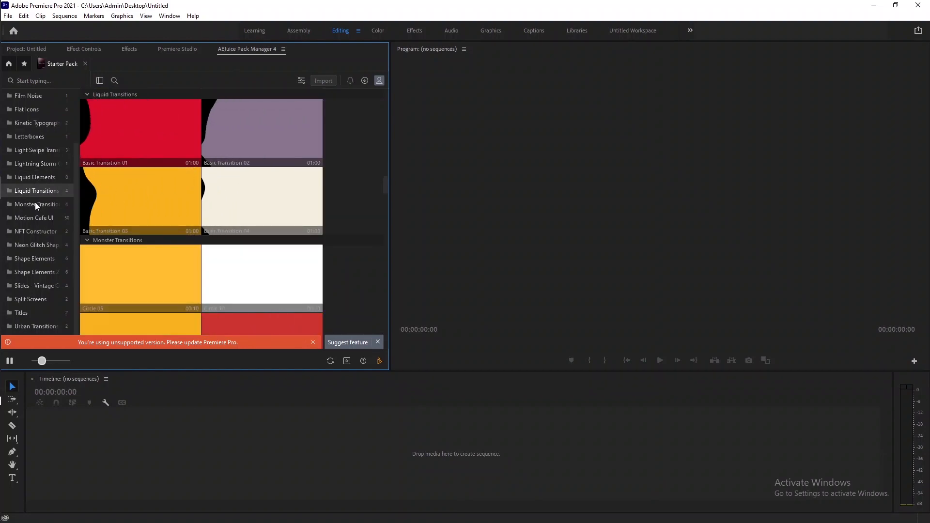
click(35, 204)
click(33, 223)
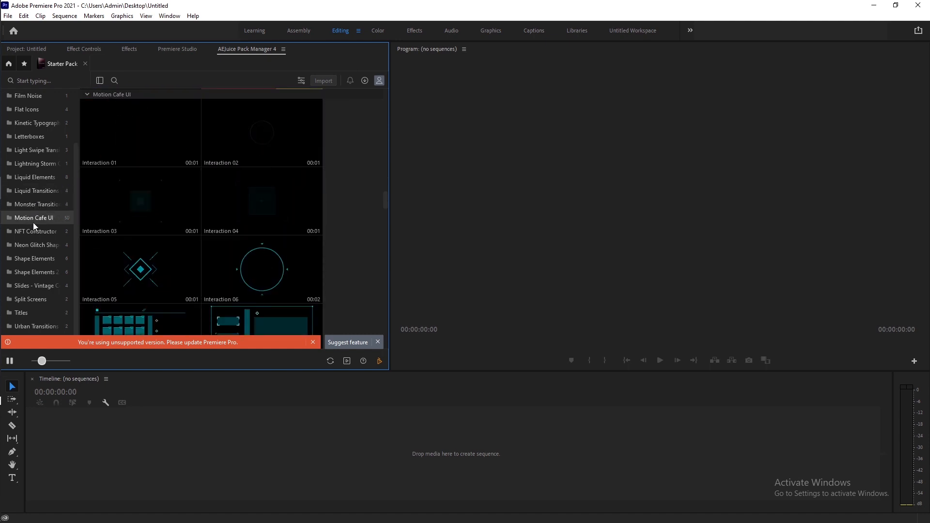
click(34, 235)
click(36, 243)
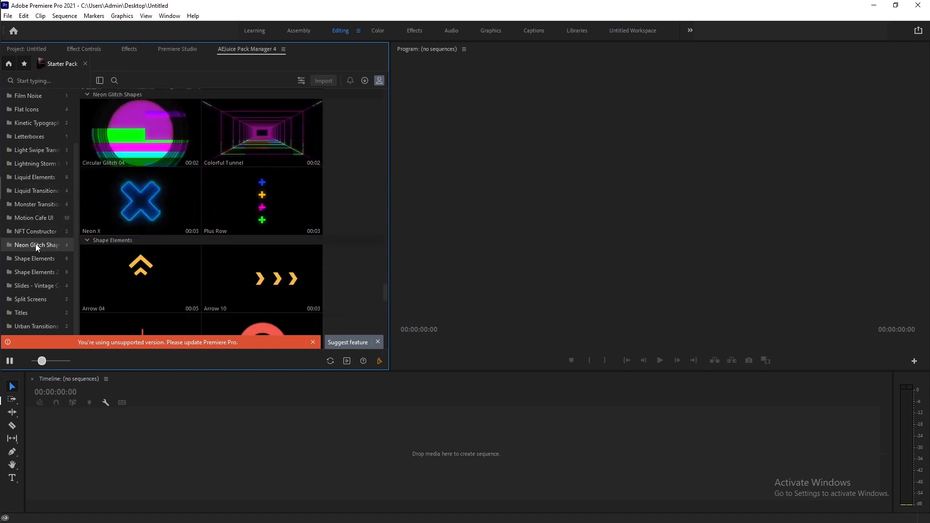
click(37, 264)
click(40, 273)
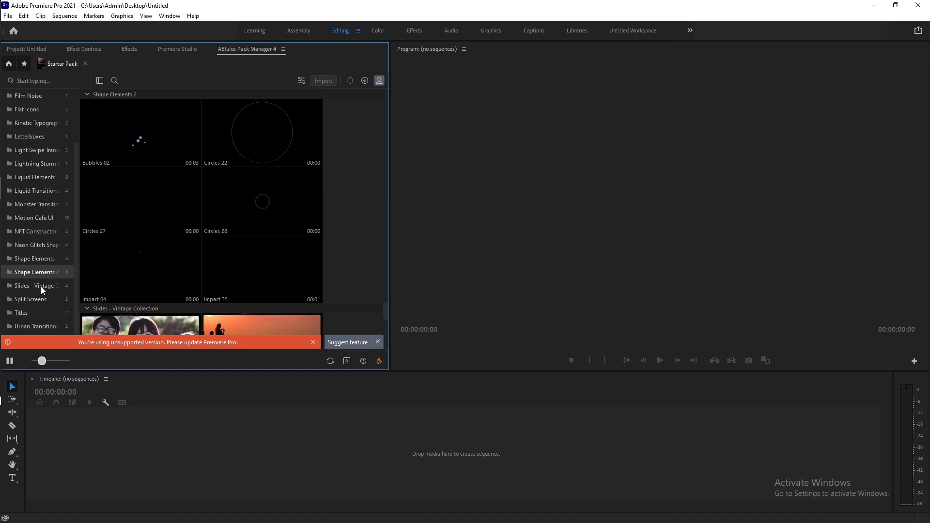
- Examine the Starter Pack's Slides - Vintage Collection, Split Screens, Titles and Urban Transitions categories, plus Analog Glitch
click(40, 286)
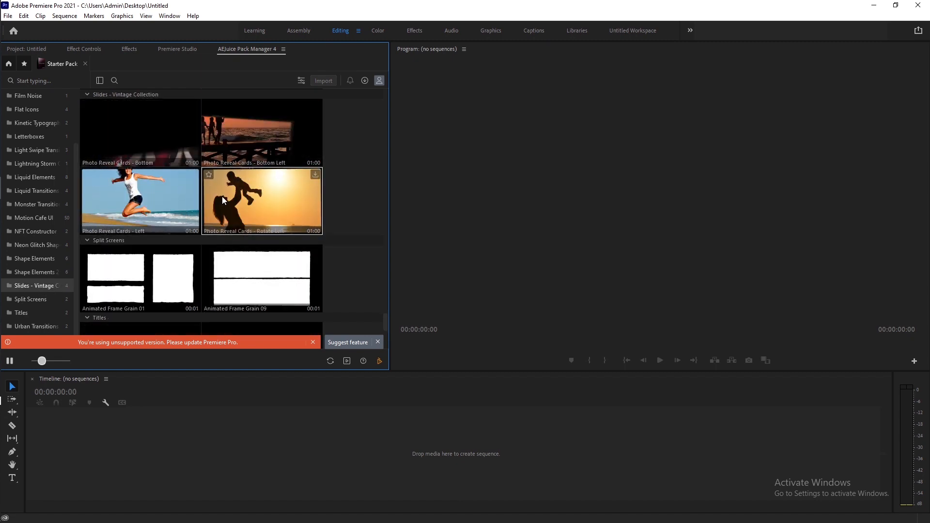
scroll(218, 204, down, 2)
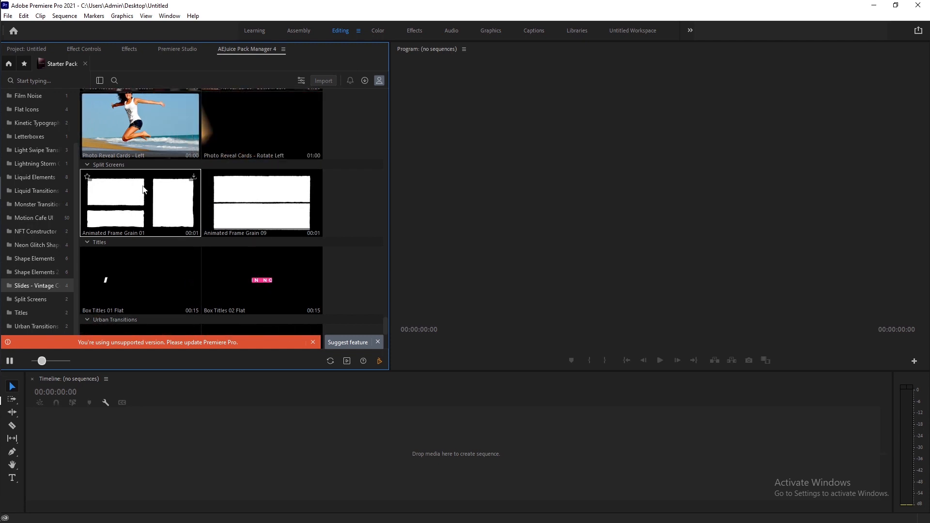
click(43, 300)
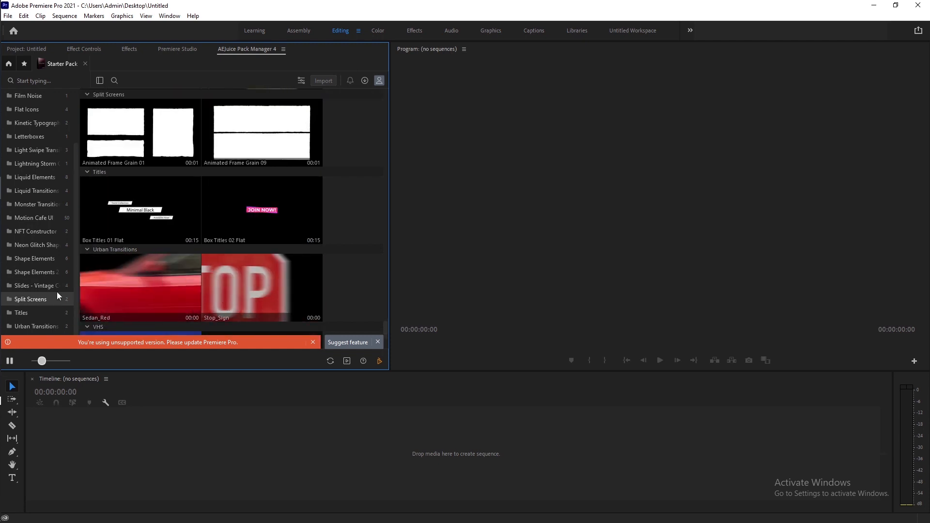
click(28, 316)
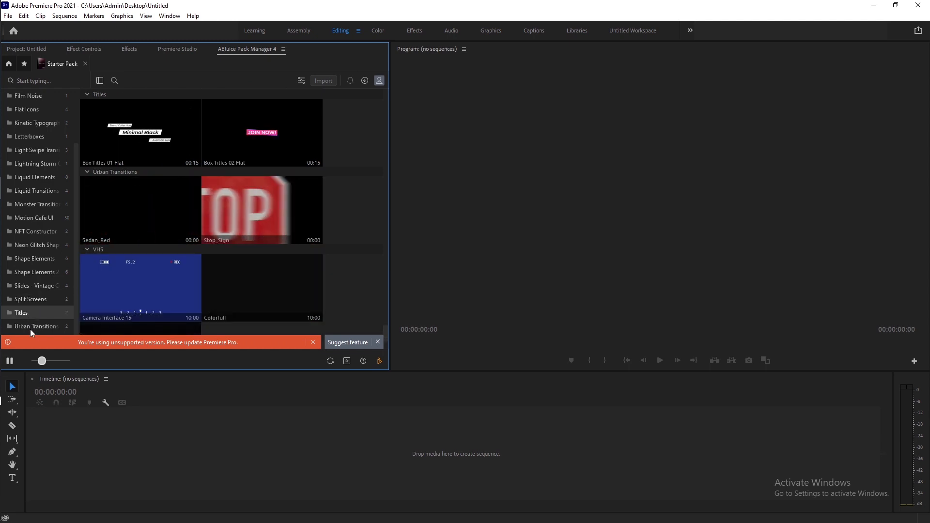
click(30, 329)
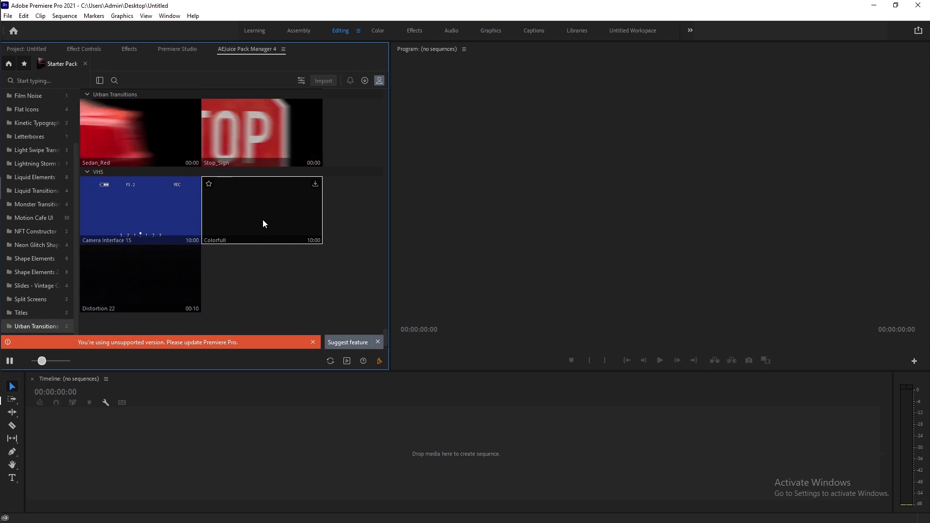
scroll(32, 218, up, 2)
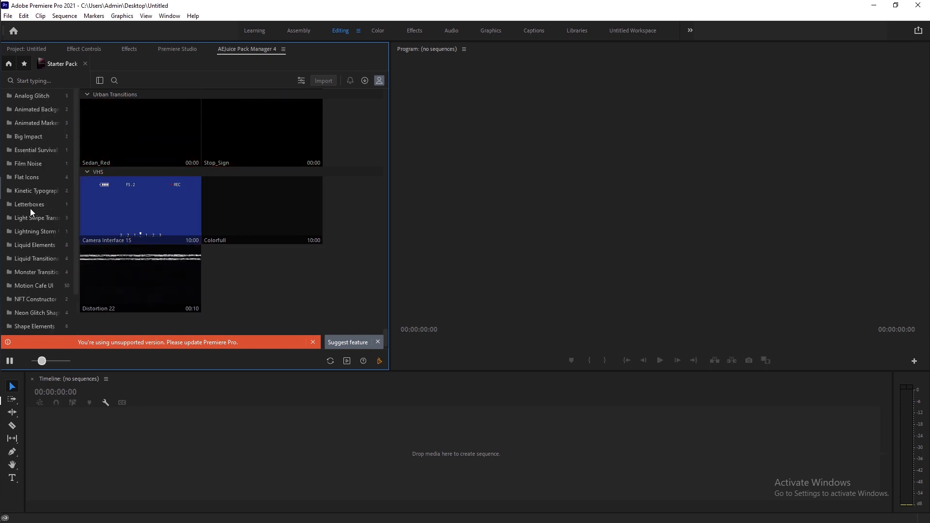
click(28, 97)
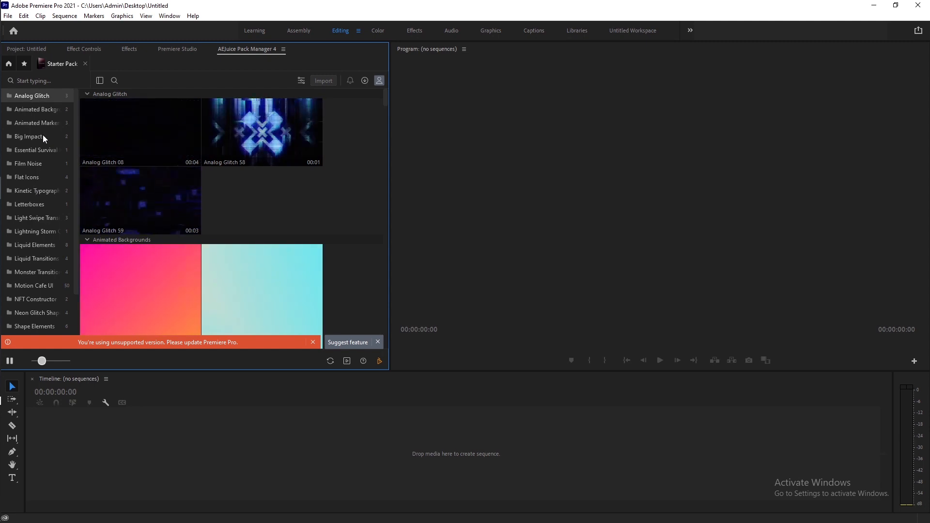
- Return to the Premiere Studio extension and look through its whole set of demo transition presets
click(181, 51)
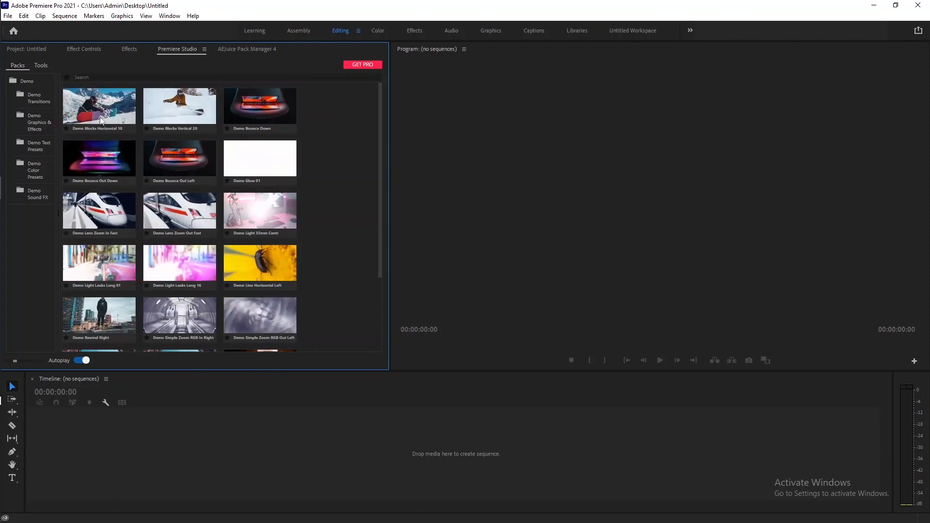
scroll(209, 286, down, 2)
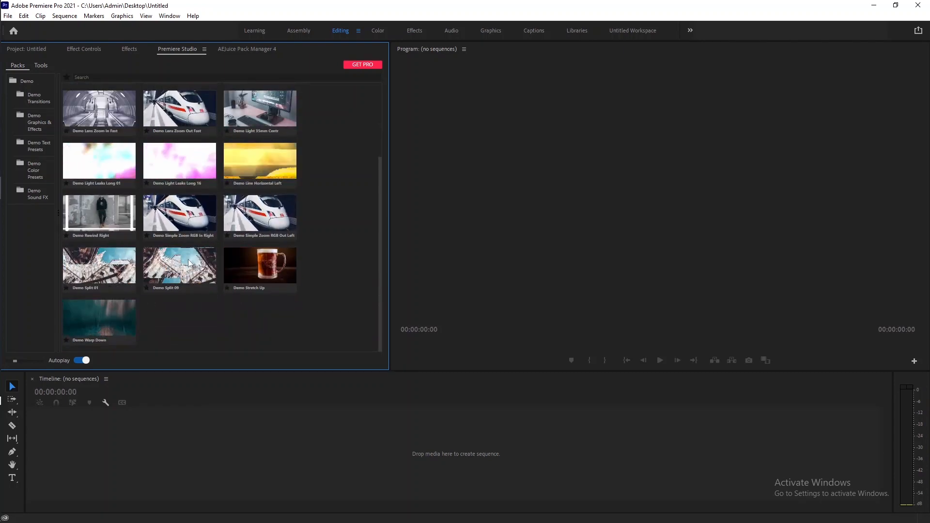
scroll(193, 256, up, 2)
scroll(194, 254, down, 2)
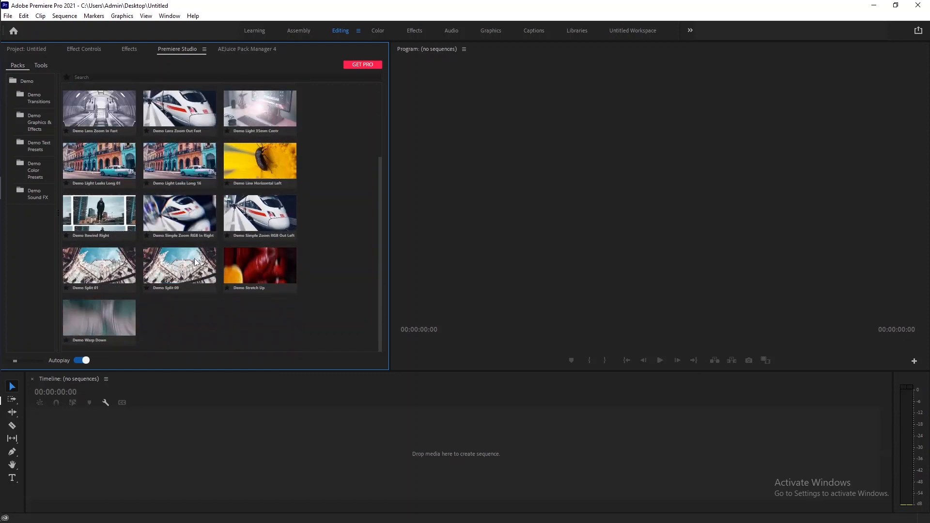
scroll(196, 254, up, 2)
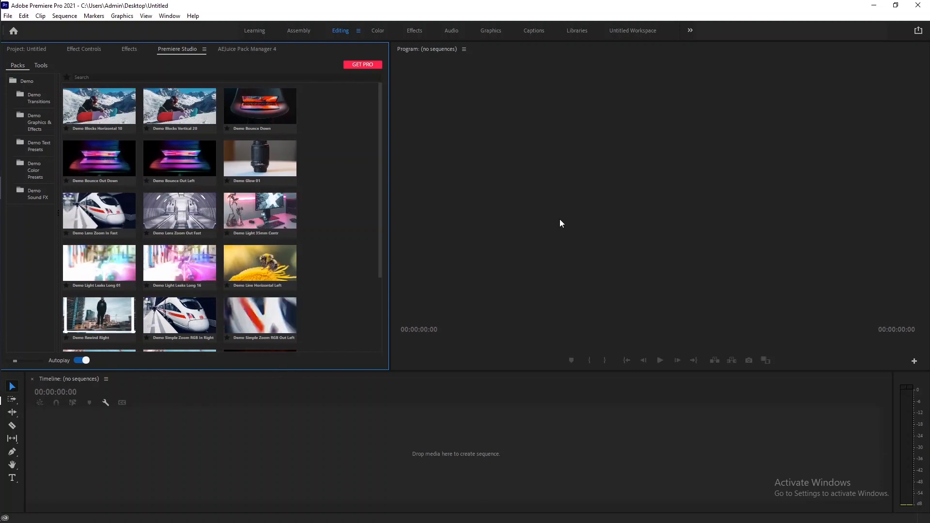
- Open Graphics Tool Pack CC 2017.1 from the 1000-elements-graphics-tool-pack folder in File Explorer, converting it as Graphics Tool Pack CC 2017.1_1 and dismissing the font warning
click(883, 4)
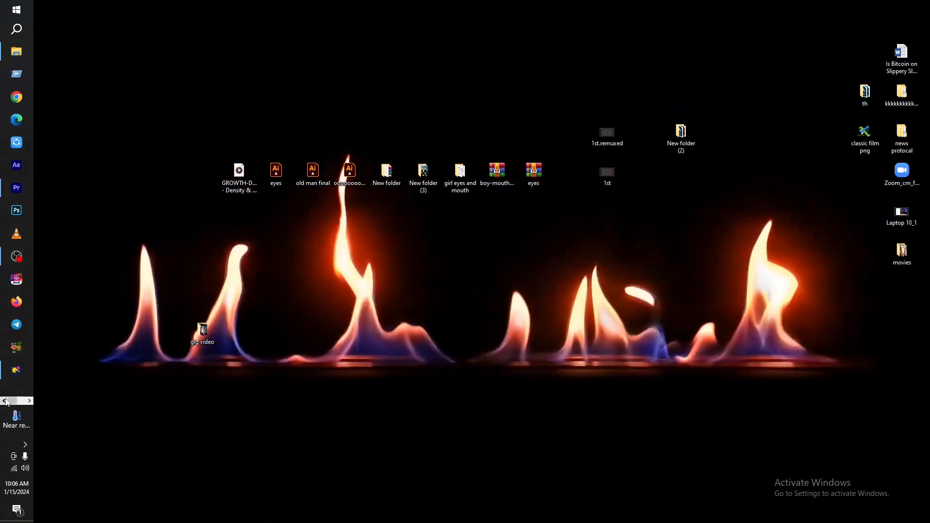
click(17, 51)
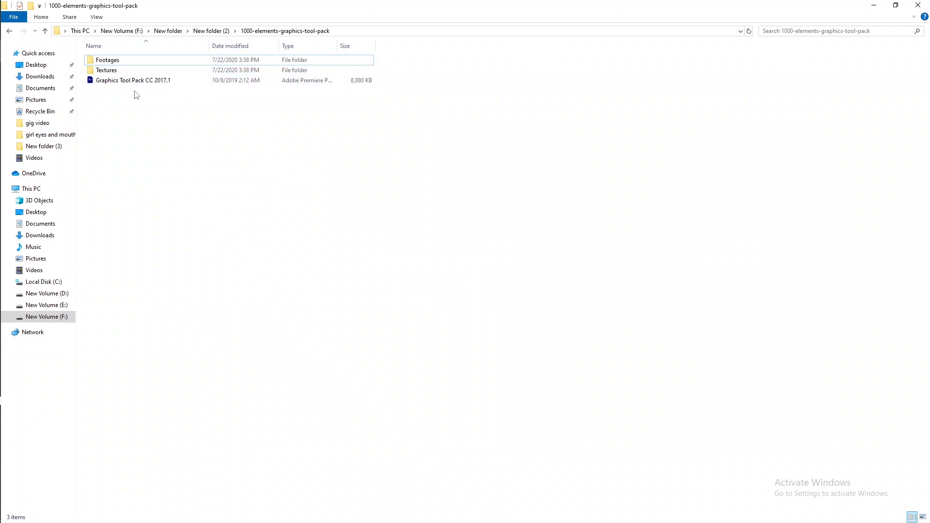
double_click(134, 84)
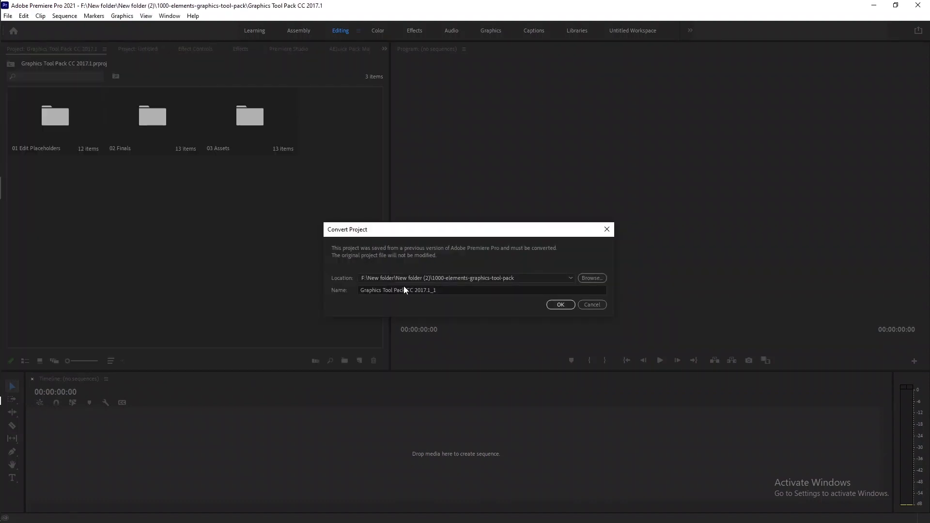
click(561, 305)
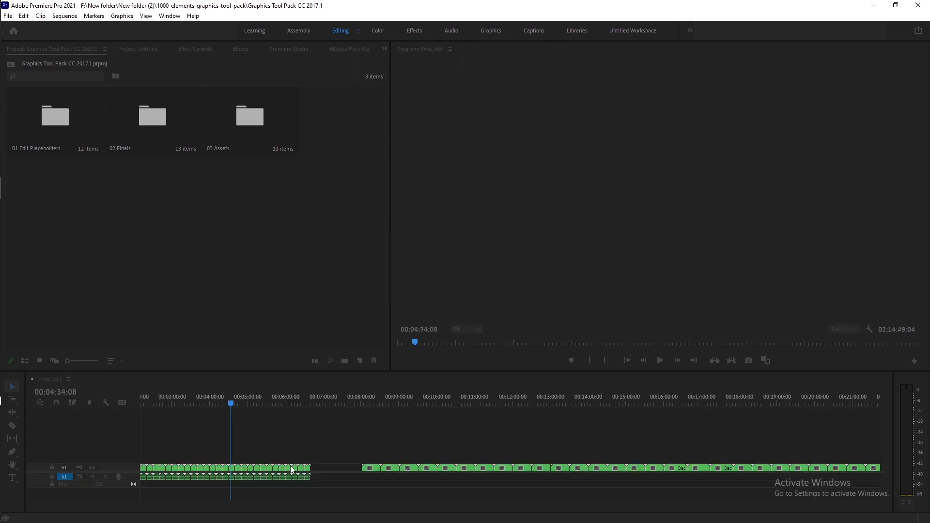
key(ctrl+s)
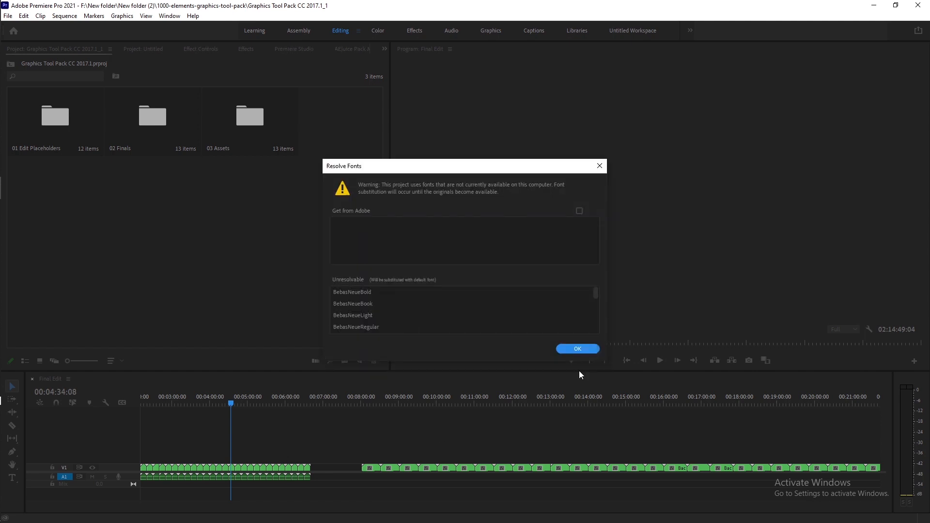
click(593, 165)
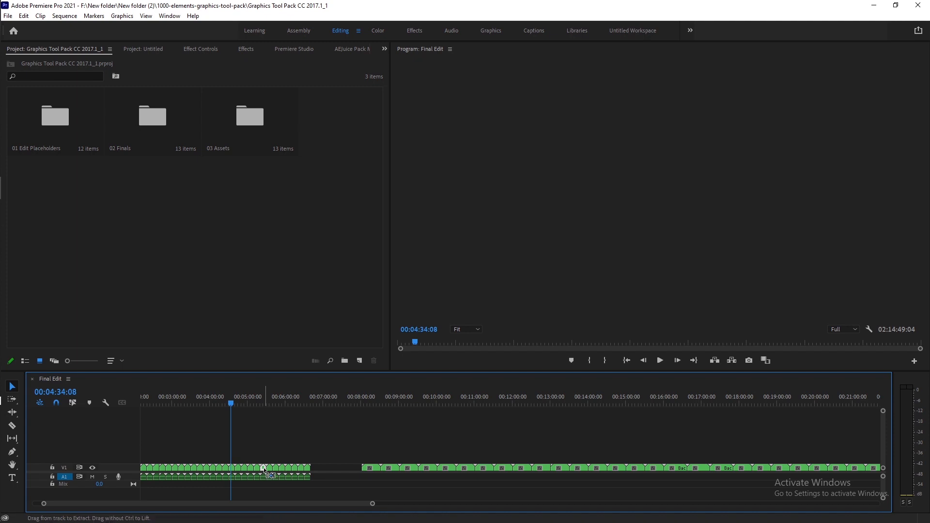
- Delete all clips from the Final Edit sequence and return the playhead to 00:00:00:00
key(ctrl+a)
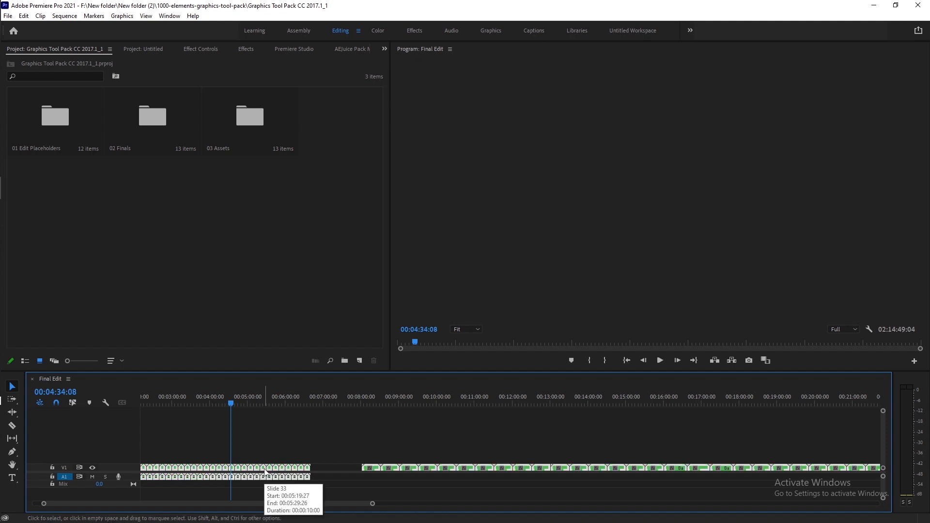
key(Delete)
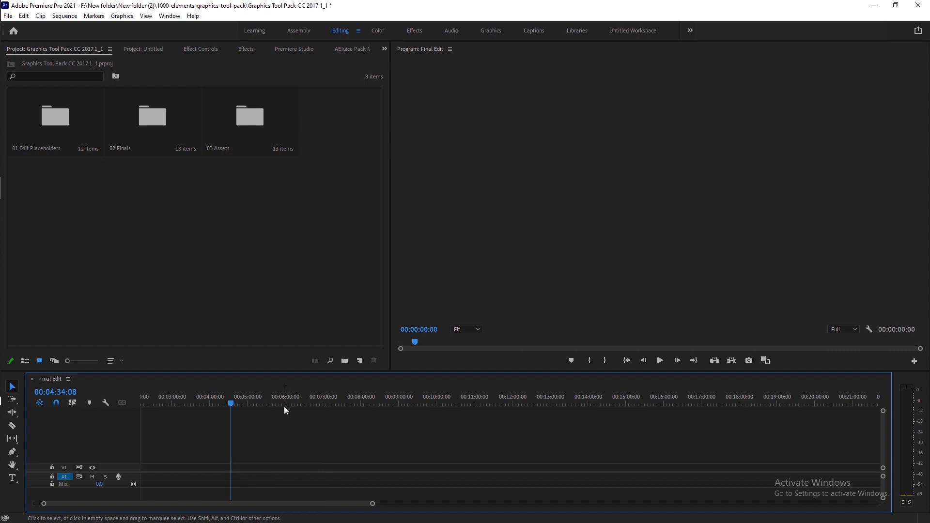
drag(218, 408, 141, 423)
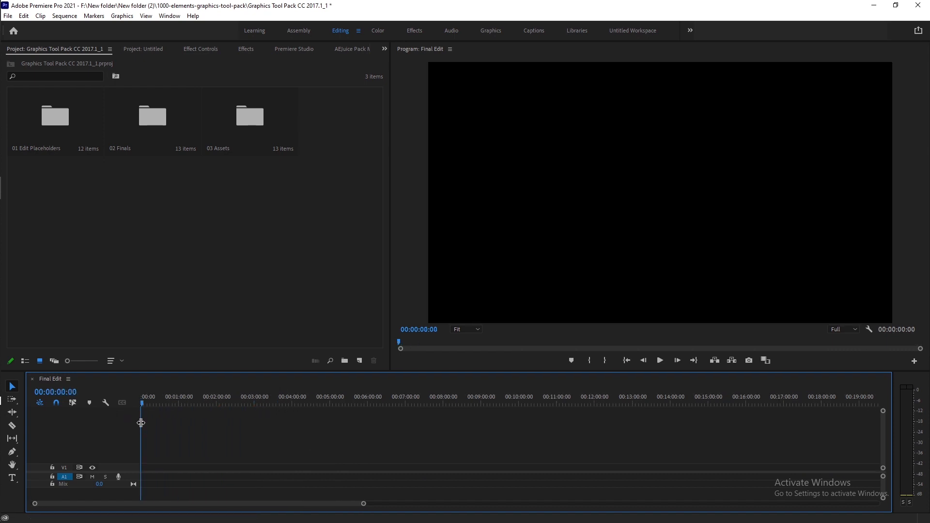
click(398, 338)
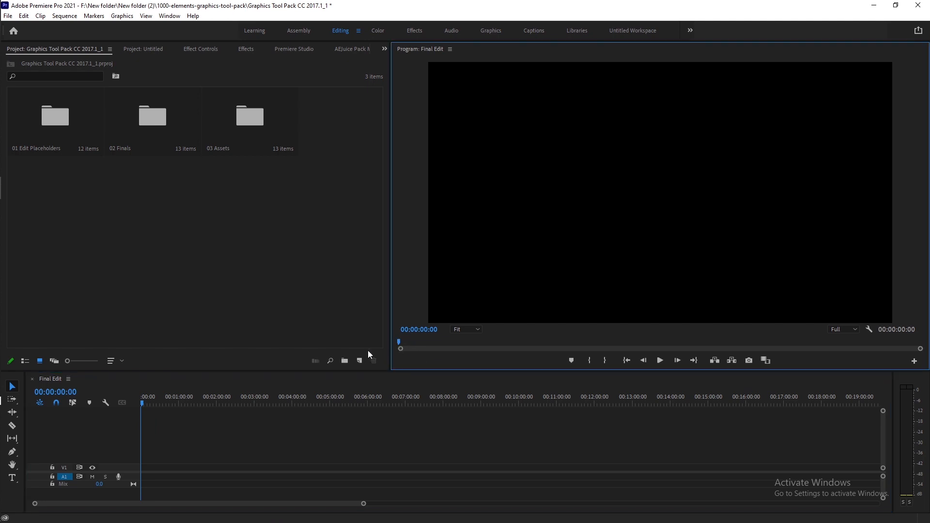
- Open the 02 Finals bin and look through its Transitions, Slides and Backgrounds presets
double_click(145, 127)
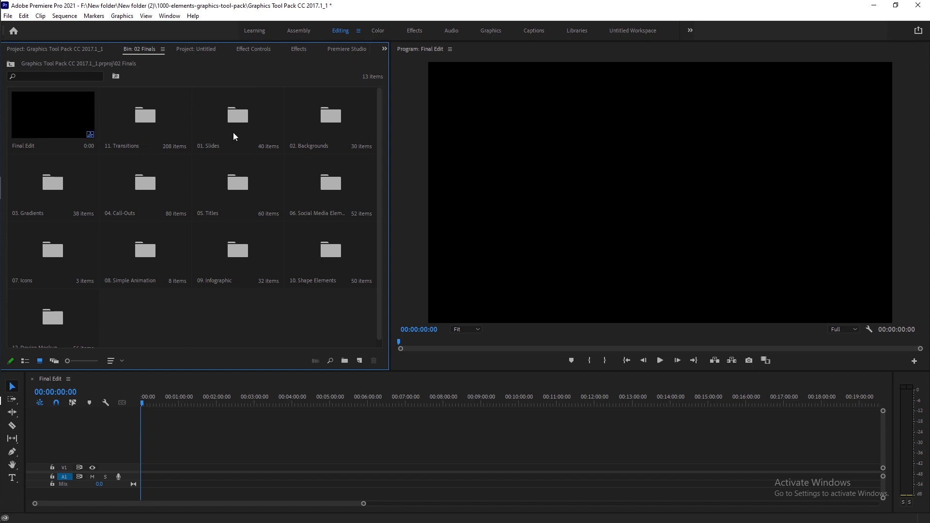
double_click(128, 135)
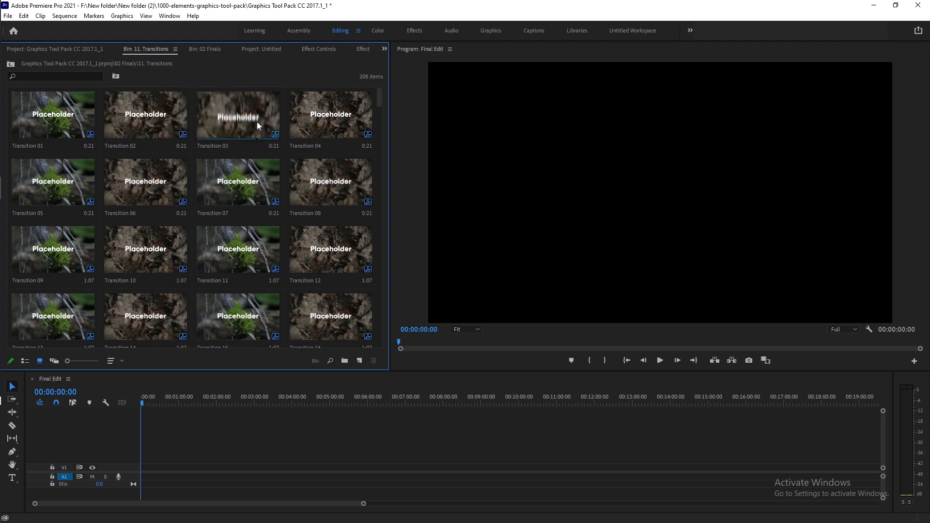
click(11, 65)
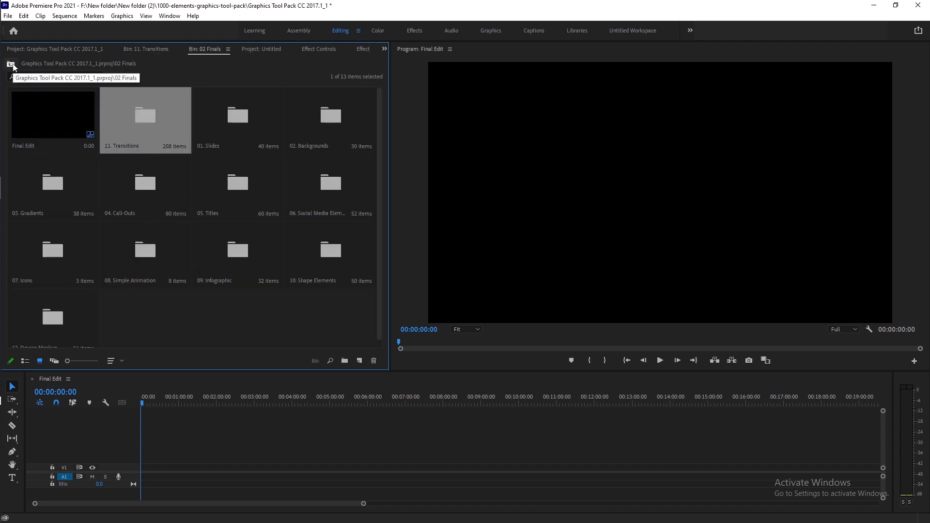
double_click(232, 129)
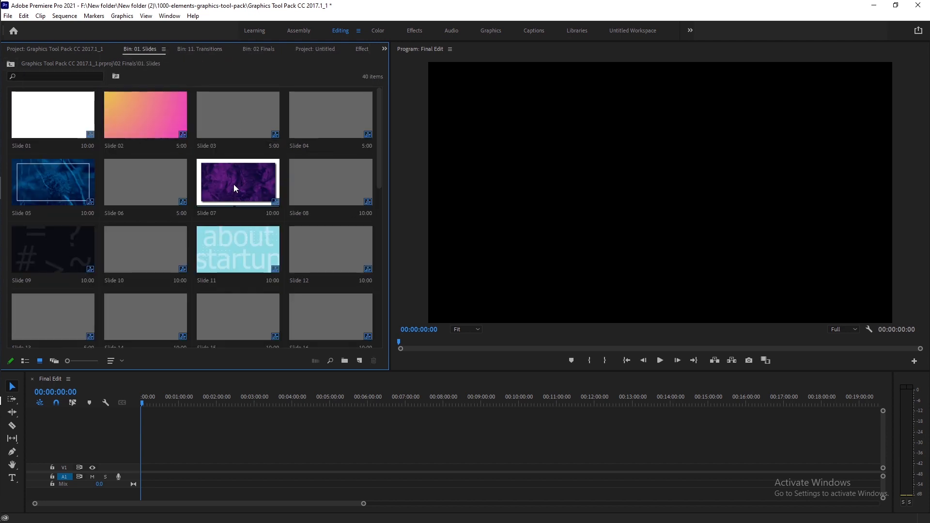
click(11, 65)
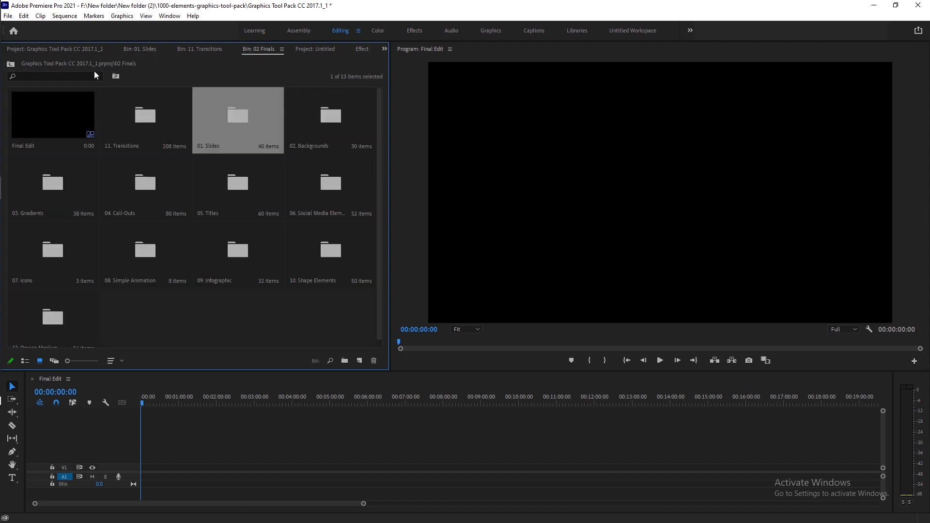
double_click(333, 123)
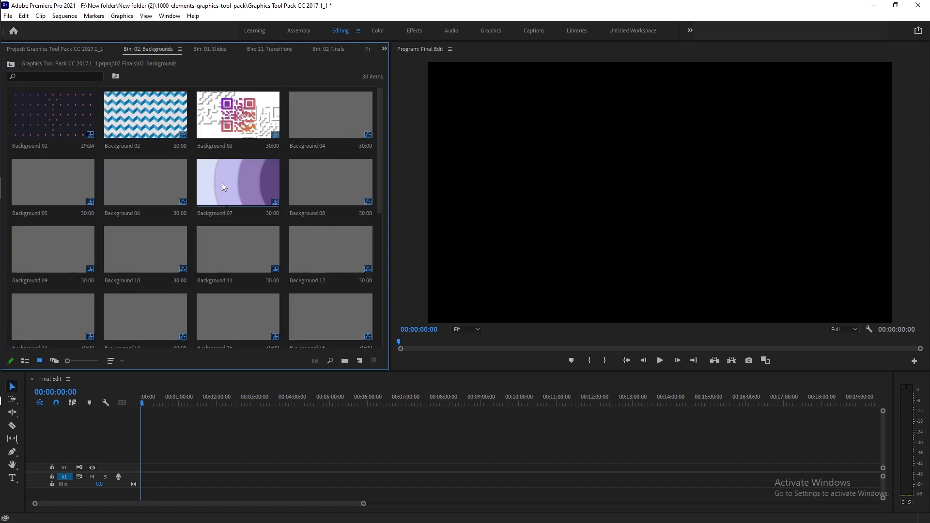
scroll(216, 249, down, 3)
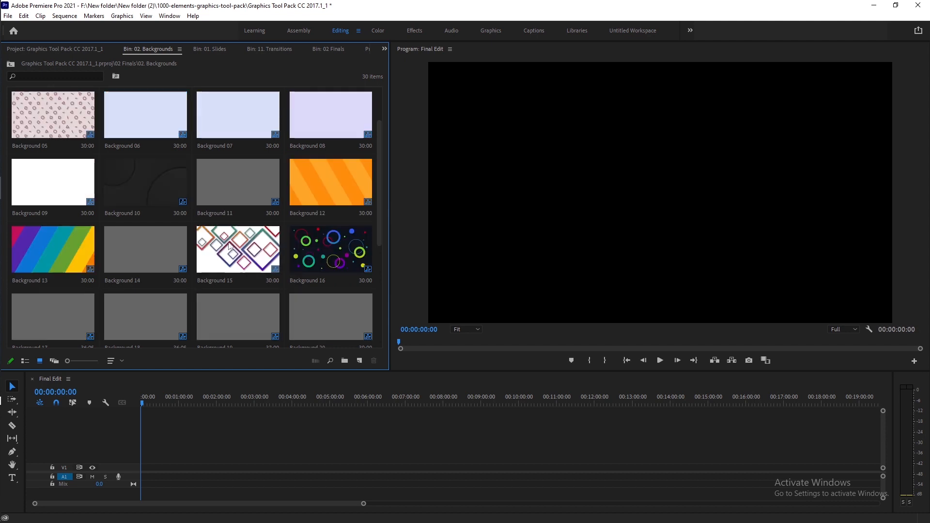
scroll(225, 223, up, 3)
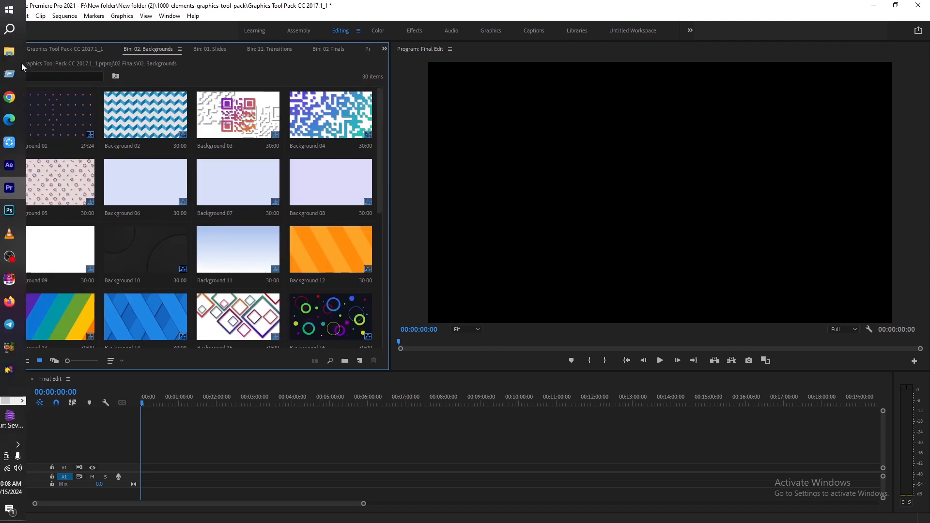
click(11, 64)
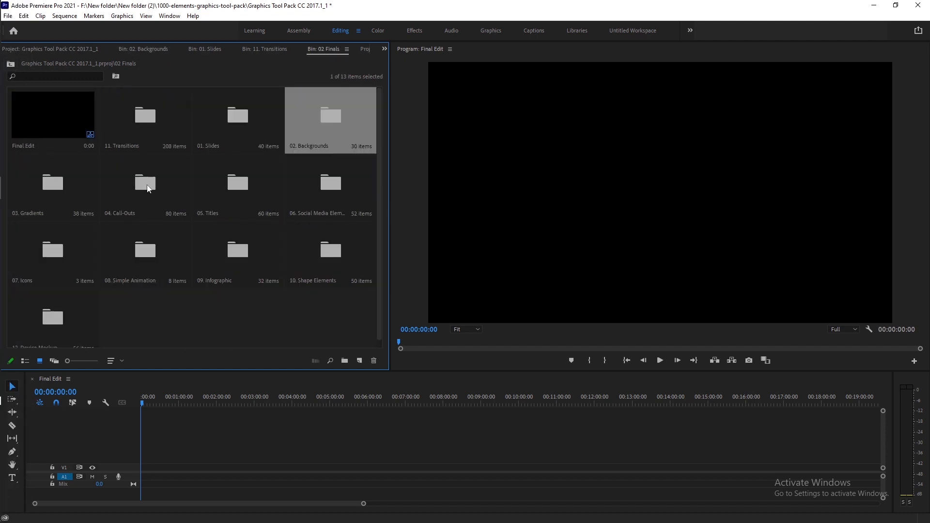
- Look through the Gradients, Call-Outs and Titles bins inside 02 Finals, previewing the titles down to Title 60
double_click(34, 194)
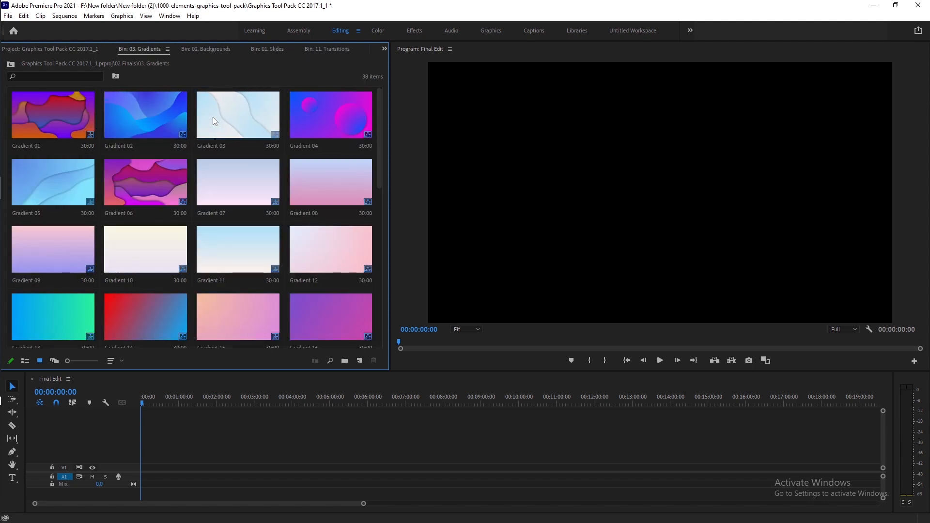
click(12, 65)
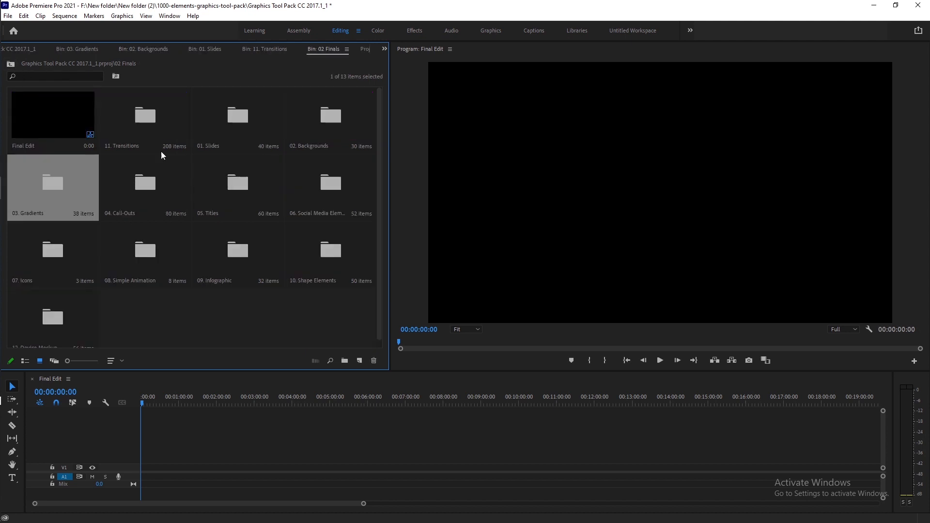
double_click(139, 184)
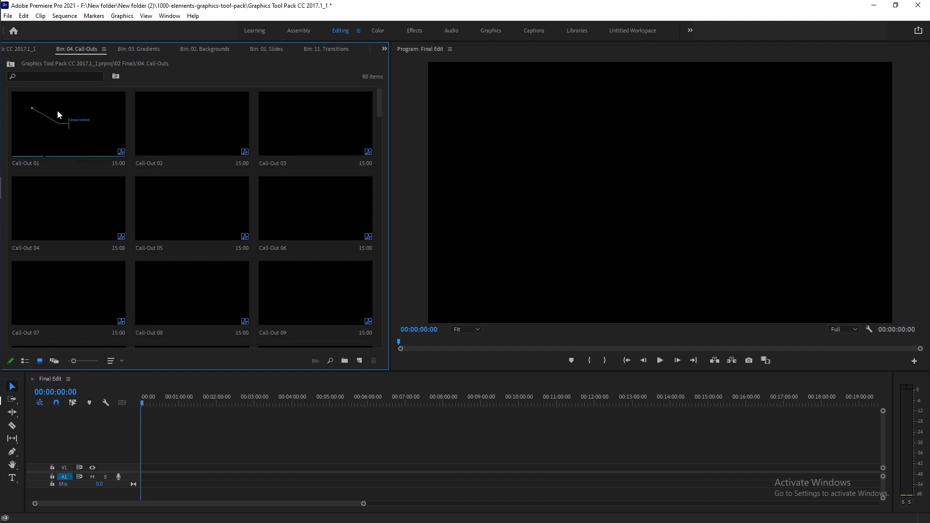
click(12, 65)
click(234, 201)
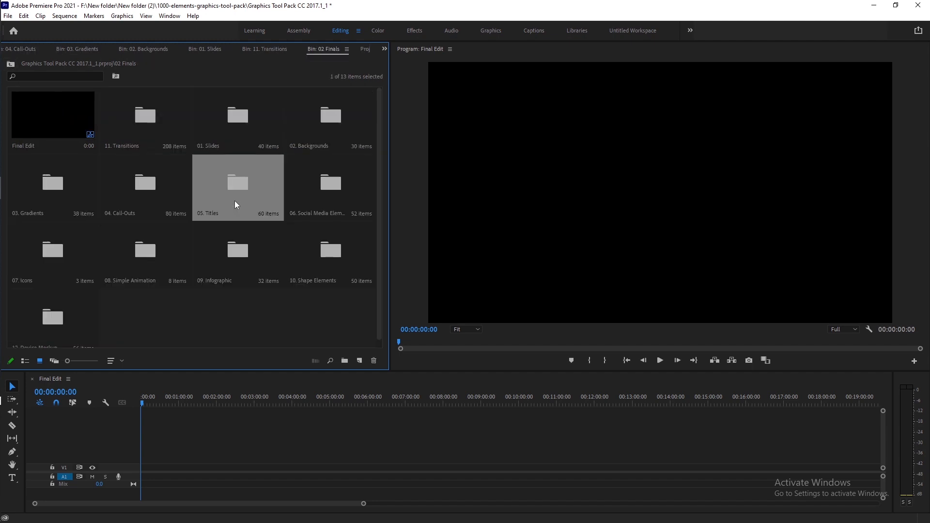
double_click(234, 201)
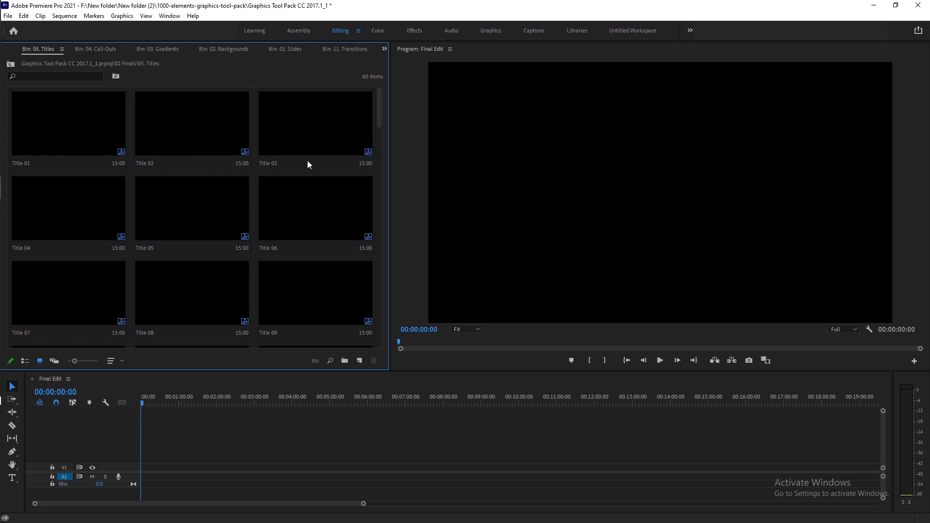
scroll(217, 230, down, 10)
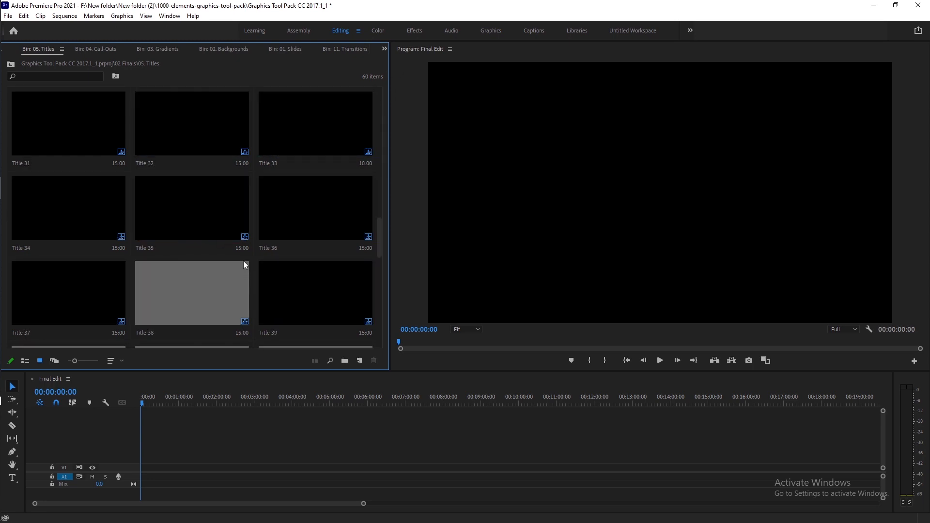
scroll(243, 264, down, 7)
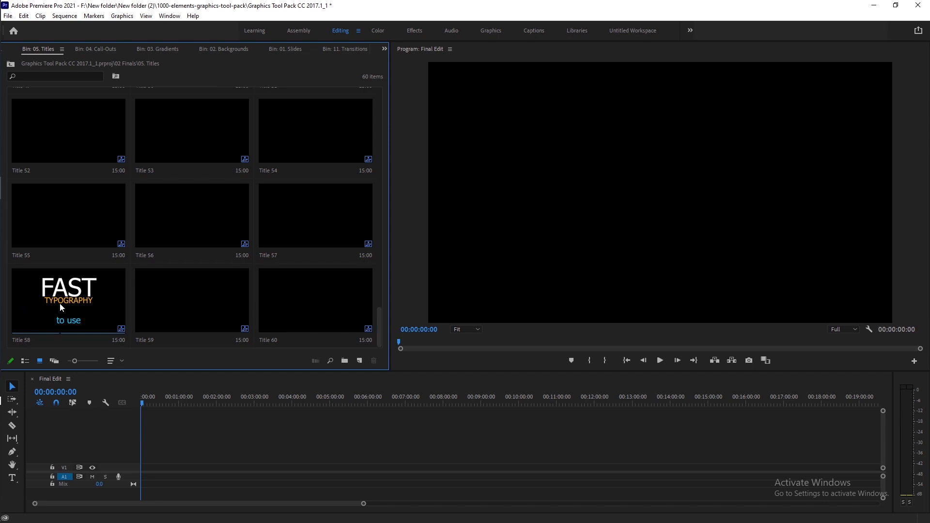
click(10, 63)
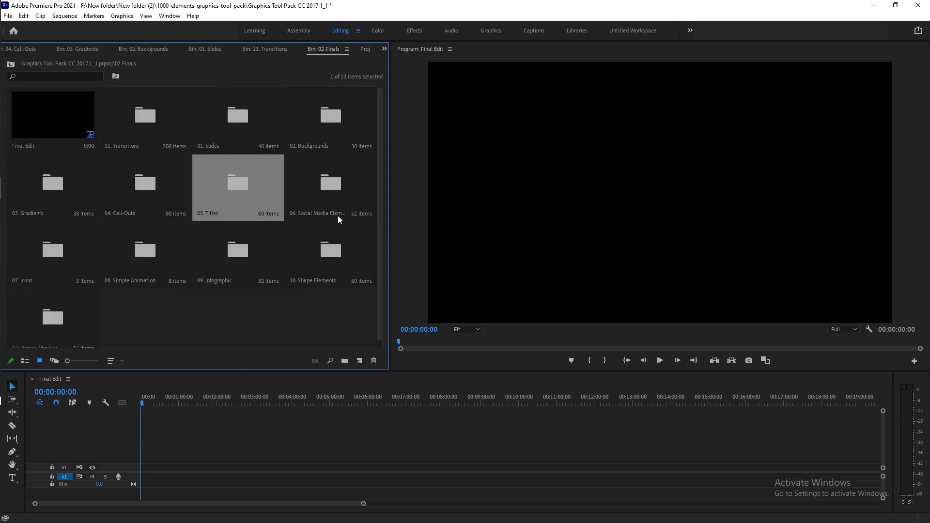
- Browse the Social Media Elements bin and the Icons bin, including its Black & White subfolder
double_click(327, 196)
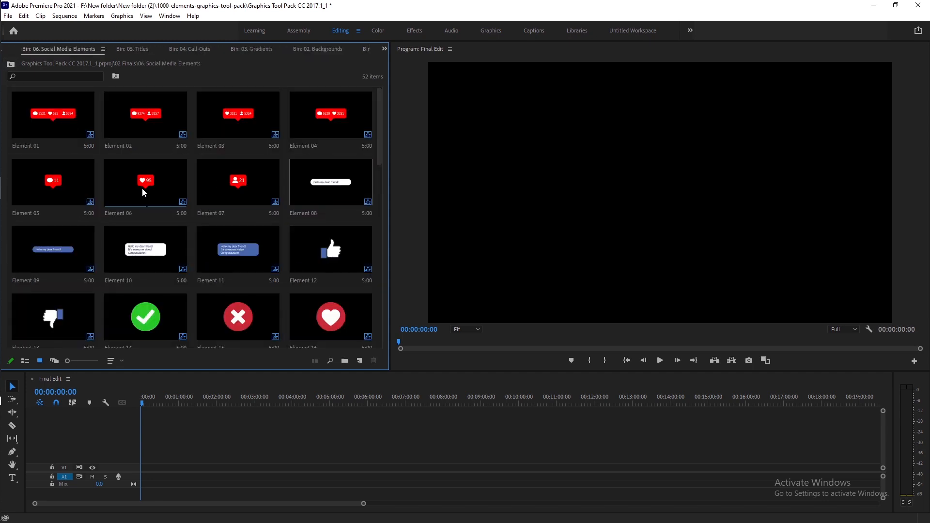
scroll(166, 280, down, 3)
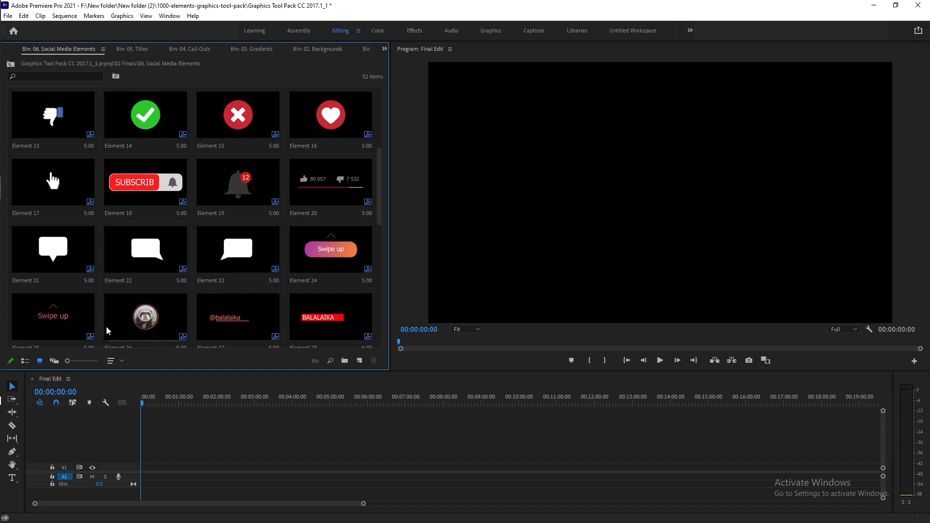
click(10, 63)
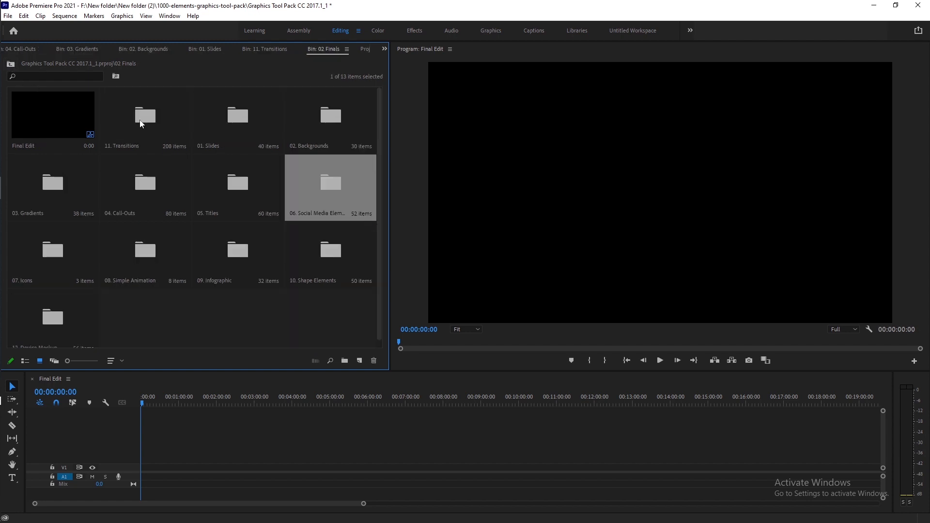
double_click(37, 254)
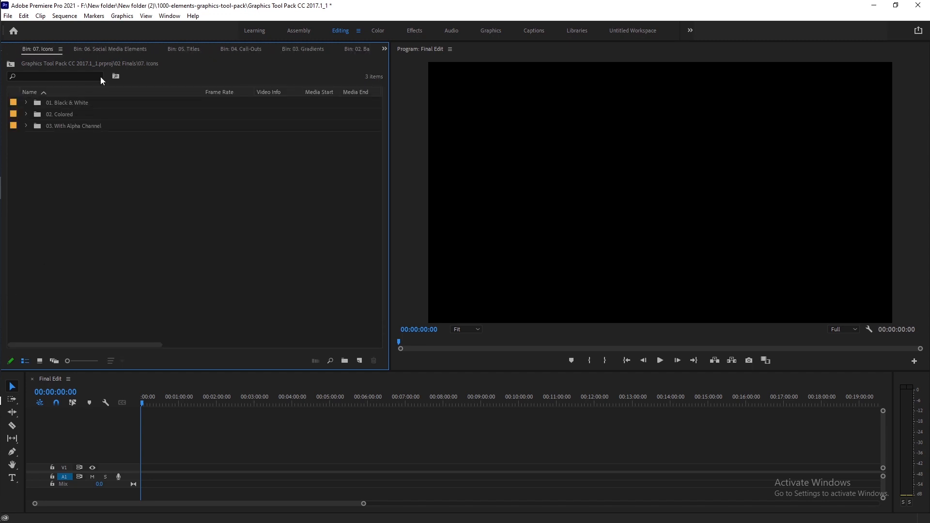
click(26, 101)
click(27, 102)
click(10, 64)
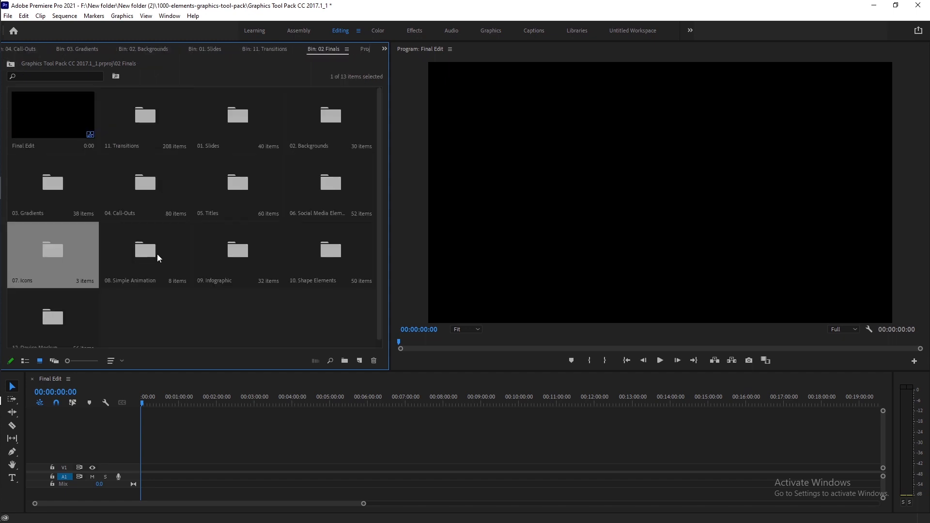
- Examine the Simple Animation bin and preview the presets in its Position, Rotation, Scale folder
double_click(143, 255)
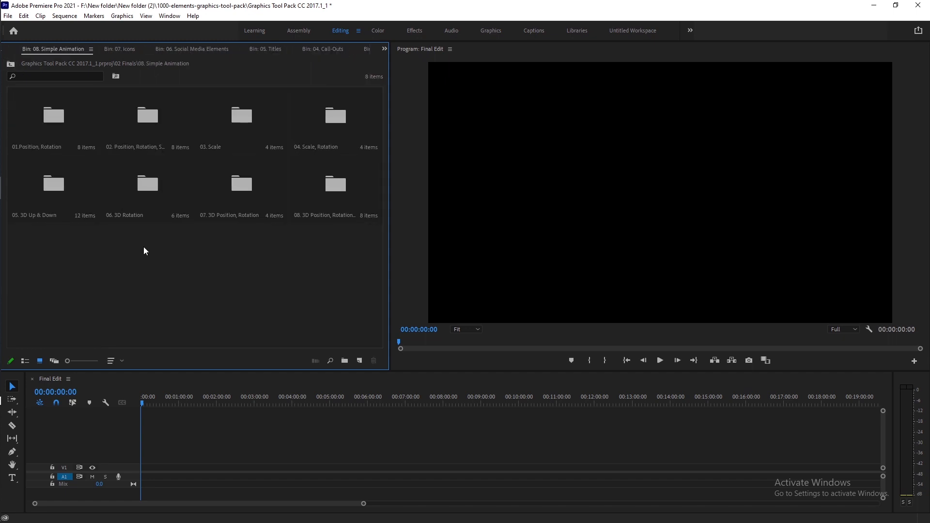
double_click(142, 124)
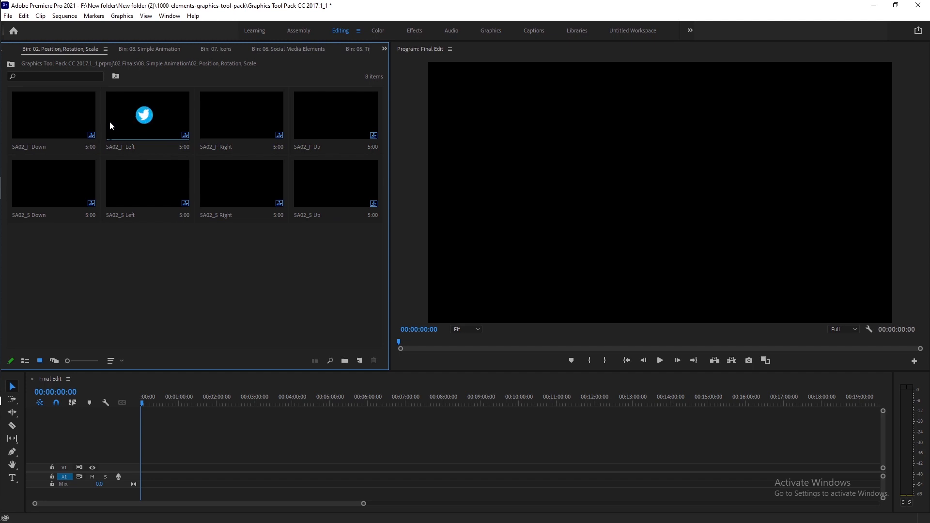
click(10, 64)
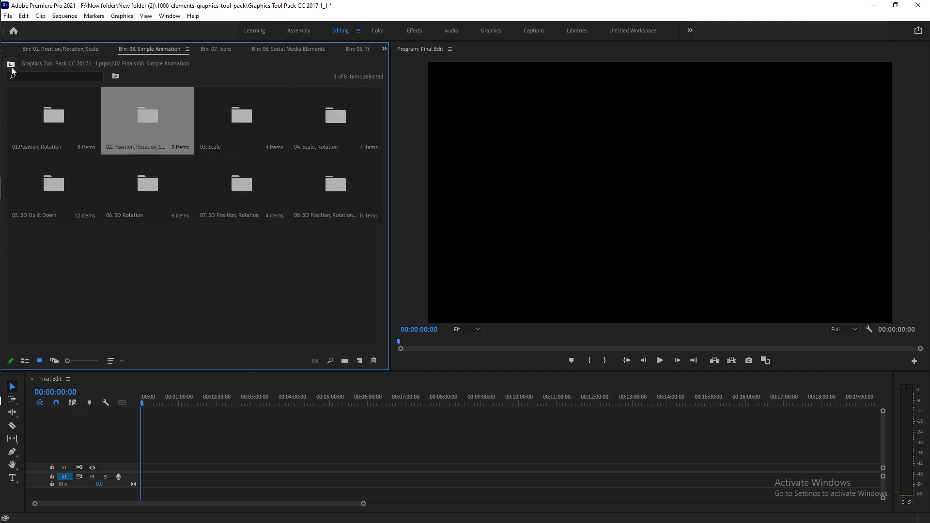
- Look through the Scale folder of the Simple Animation bin and the Infographic bin, then return to the project's top level
double_click(234, 133)
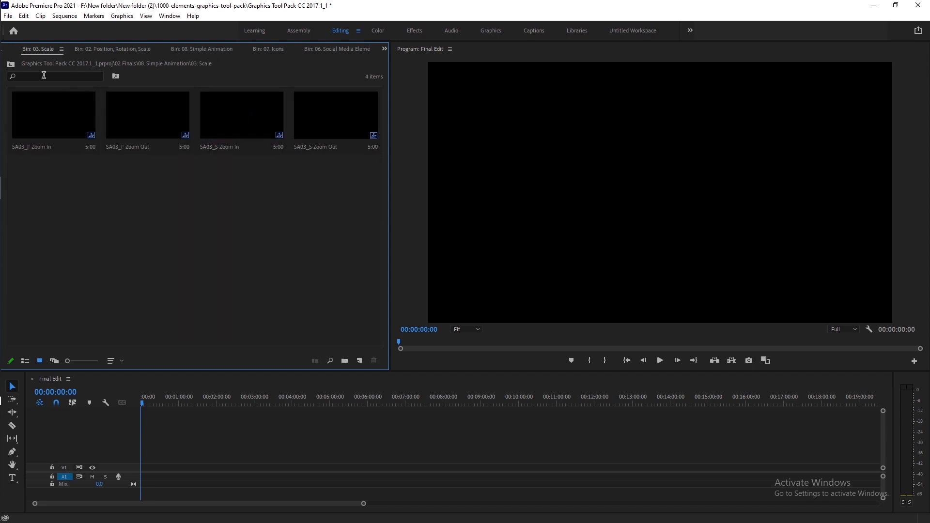
click(10, 63)
click(10, 63)
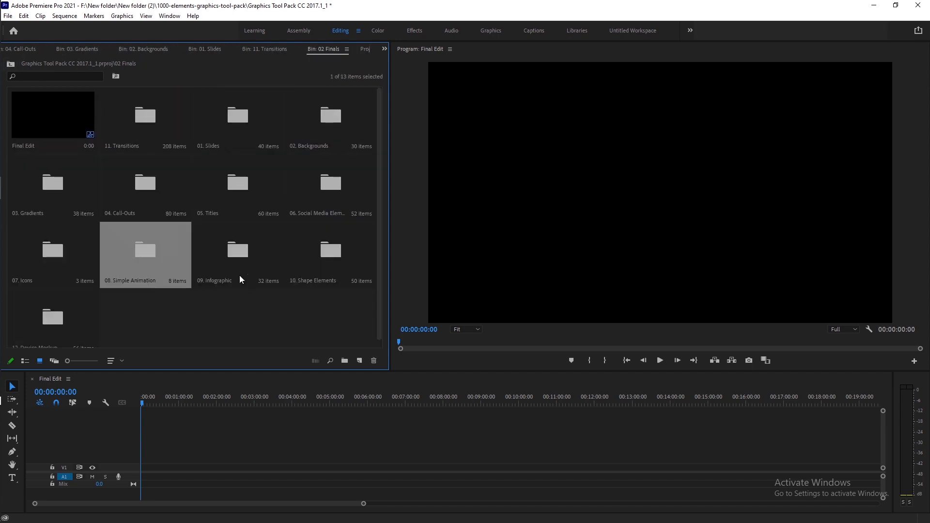
click(233, 263)
double_click(232, 264)
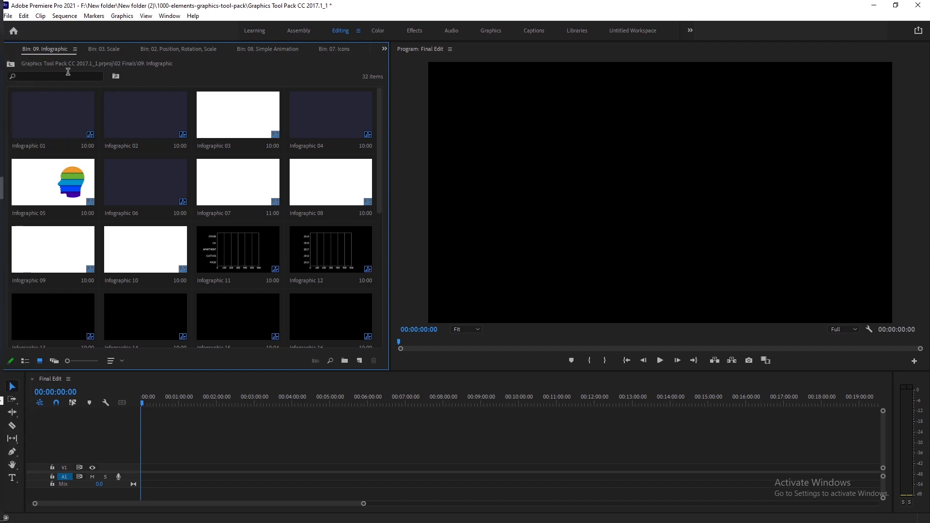
click(11, 65)
click(11, 66)
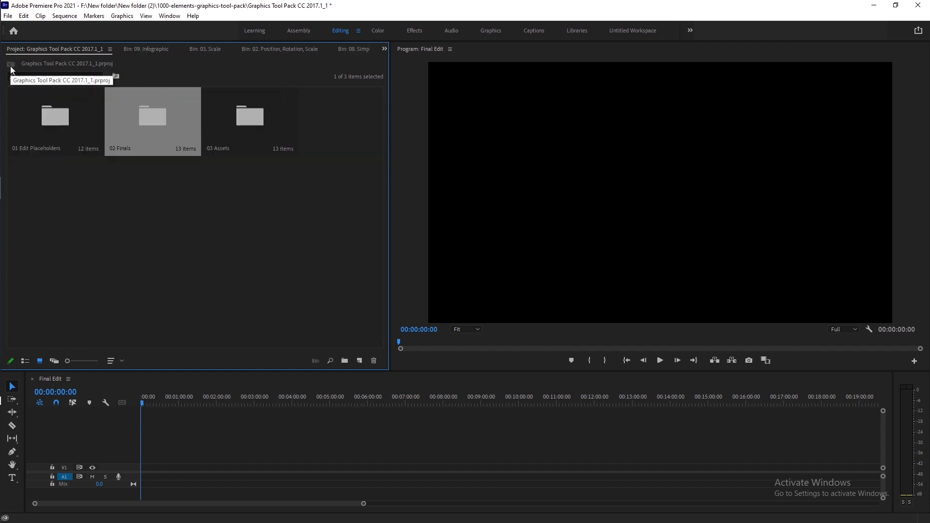
- Revisit the Transitions bin inside 02 Finals and return to the project's top level
double_click(149, 124)
double_click(137, 126)
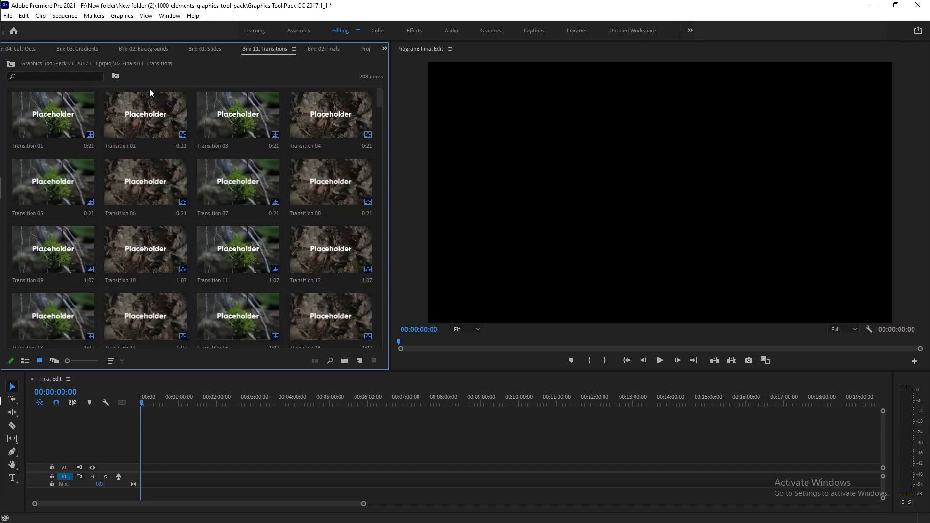
click(13, 66)
click(13, 66)
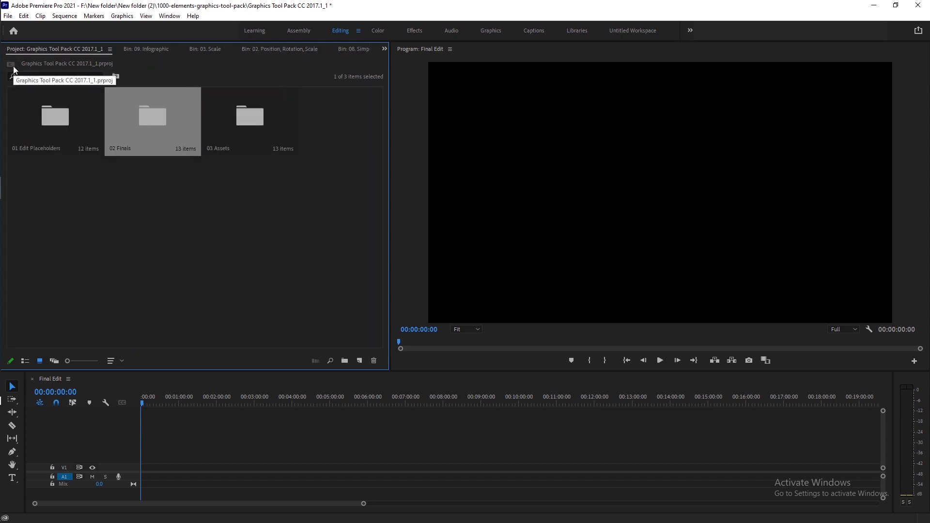
- Create a new bin with the default name at the project's top level and open it
click(193, 279)
right_click(178, 269)
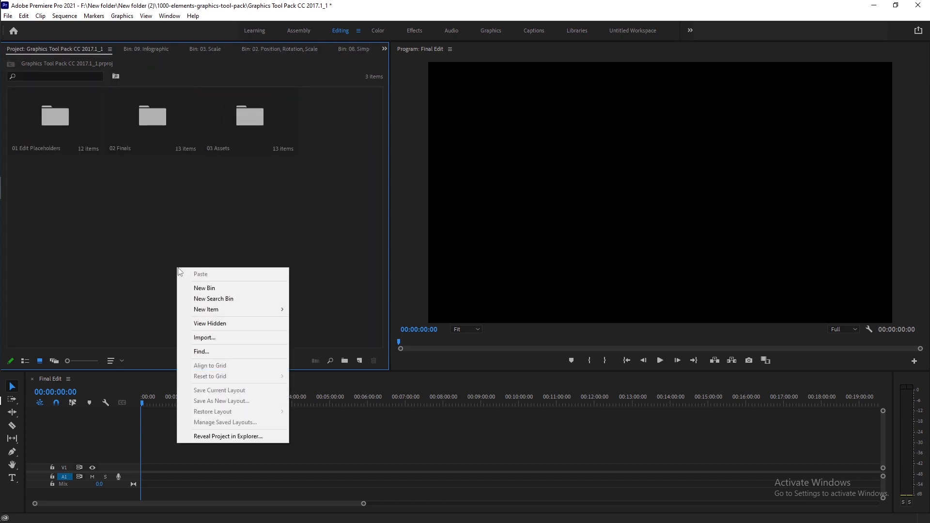
click(204, 288)
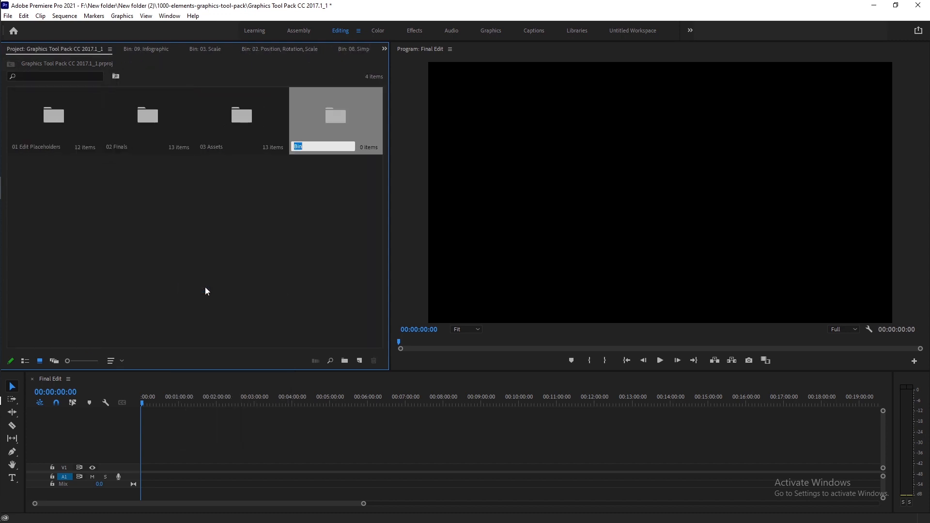
click(315, 234)
double_click(321, 120)
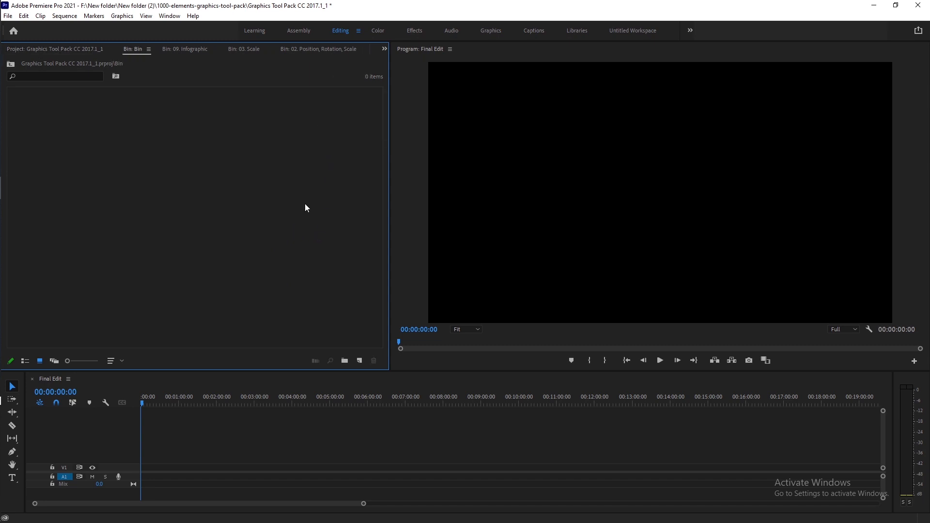
- Import all files from the Desktop's gig video folder into the new bin and look over the imported clips
double_click(209, 254)
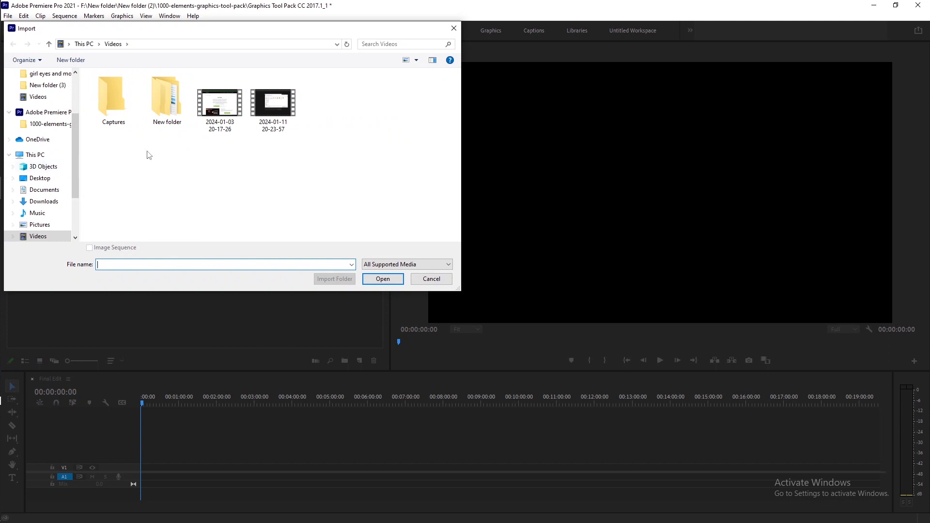
scroll(51, 190, up, 3)
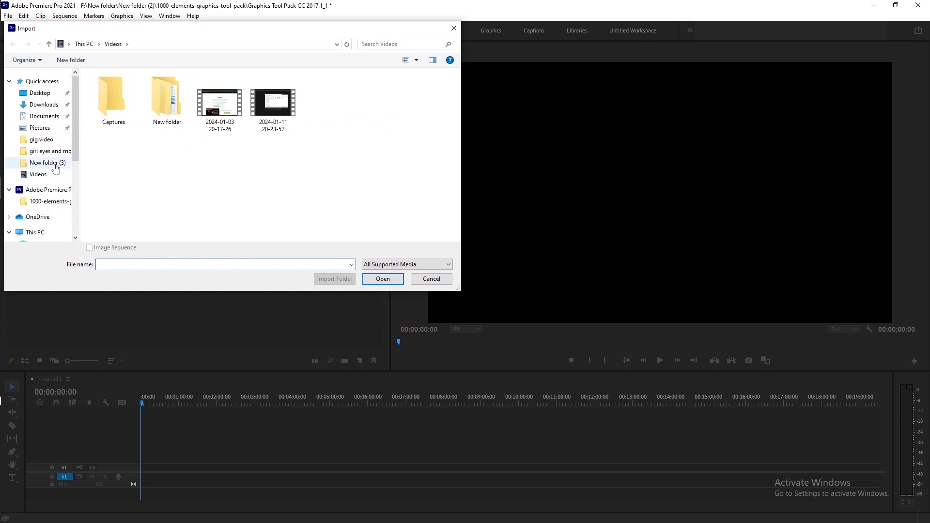
click(40, 94)
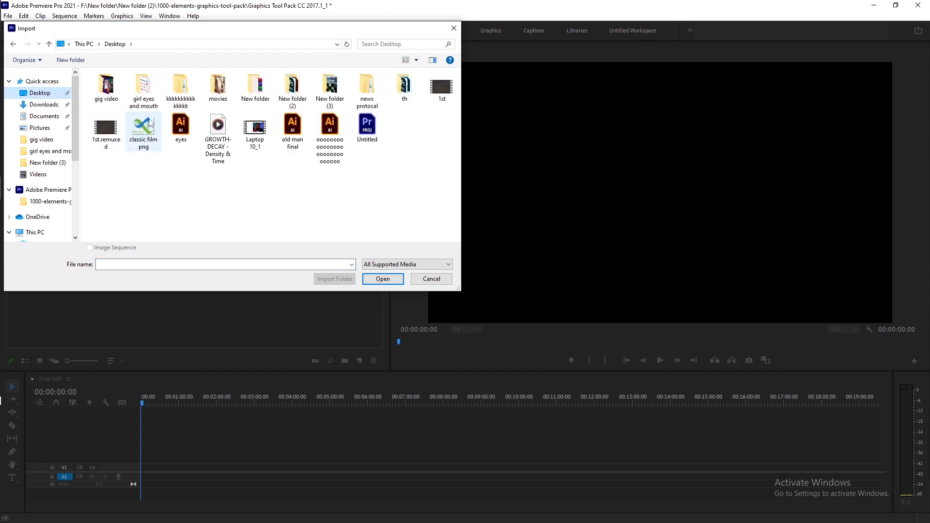
double_click(106, 87)
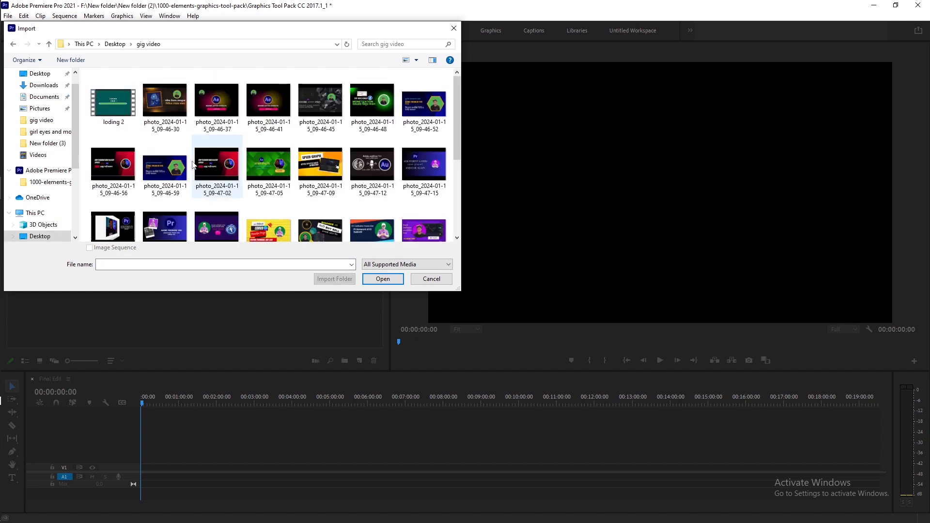
click(121, 115)
key(ctrl+a)
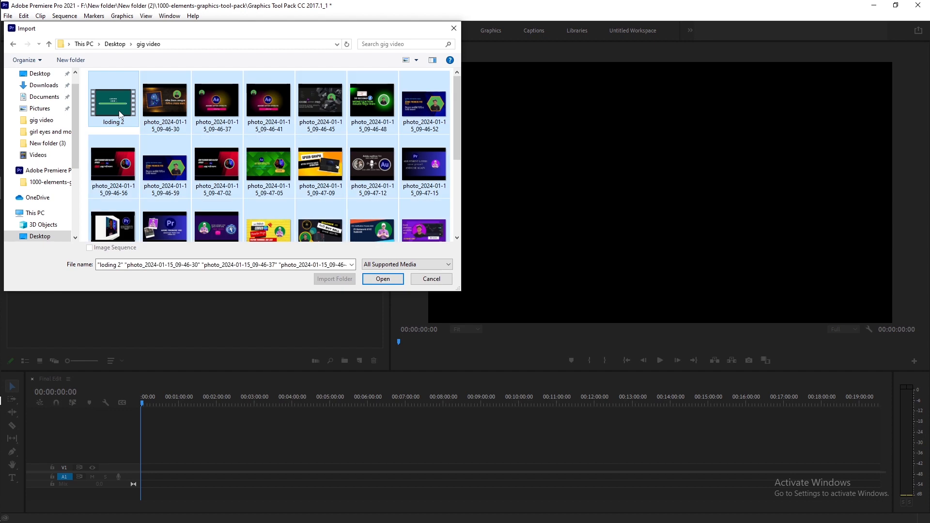
click(392, 282)
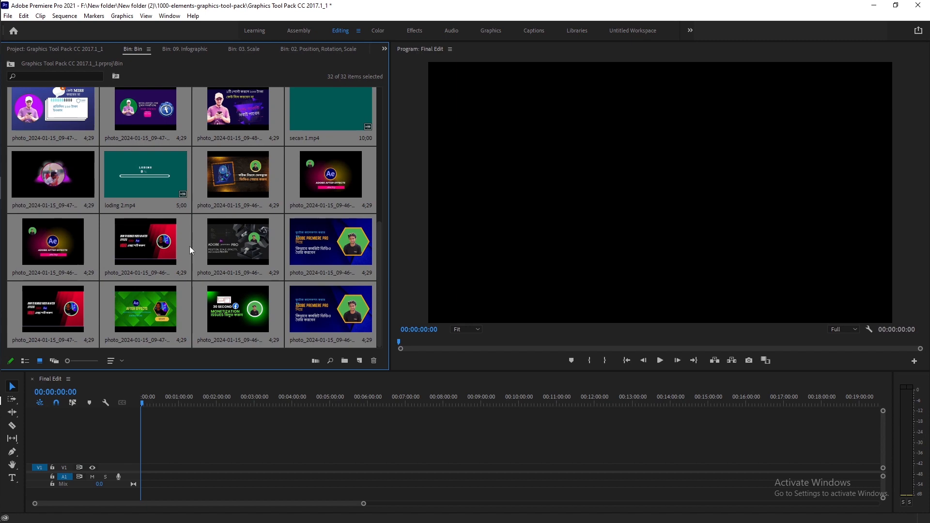
scroll(194, 284, up, 3)
scroll(194, 283, down, 3)
mouse_move(380, 256)
mouse_down()
mouse_move(389, 109)
mouse_move(394, 281)
mouse_move(382, 109)
mouse_move(375, 272)
mouse_up()
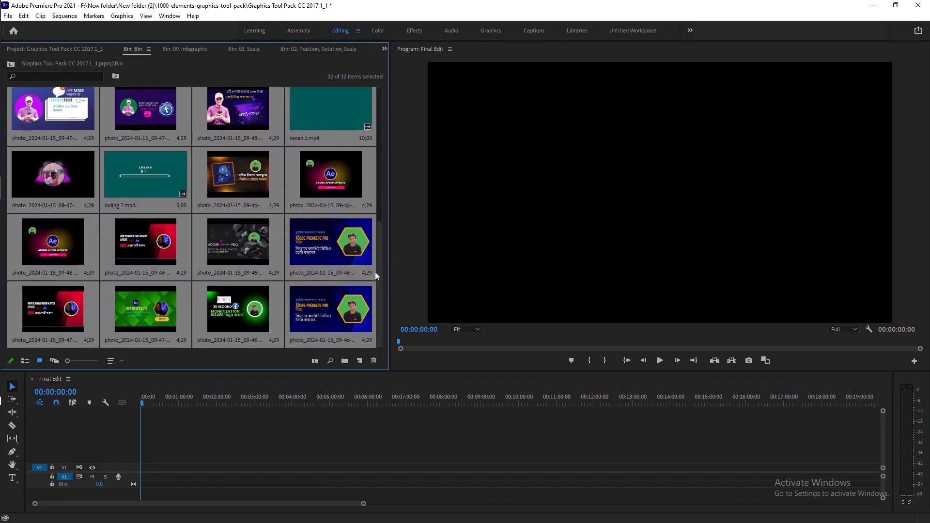